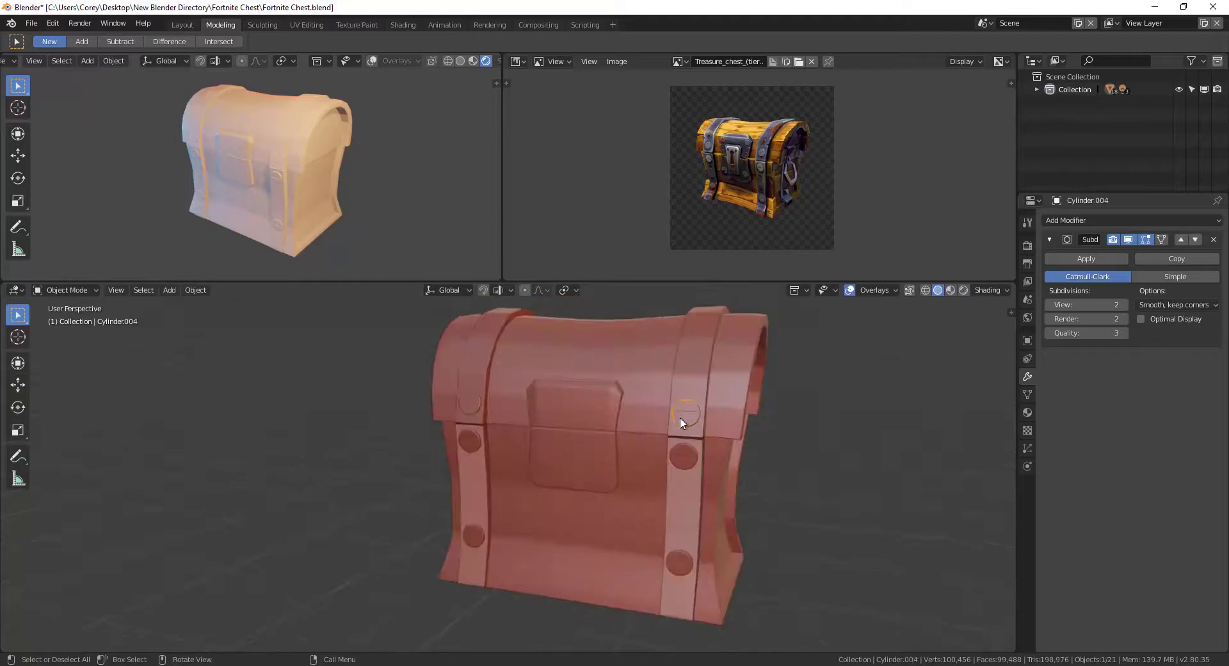
# Place a copied bolt head on a corner of the lock plate, checking it from front view.
pyautogui.press('r')
pyautogui.press('x')
pyautogui.scroll(5, 567, 447)
pyautogui.press('g')
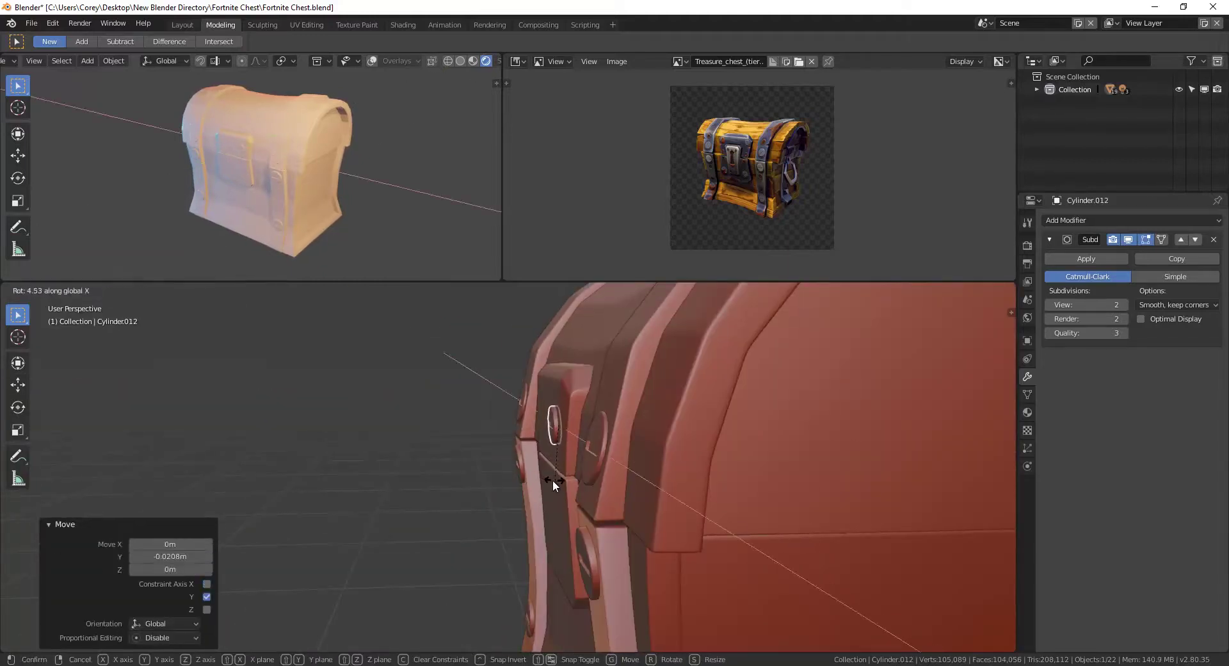
pyautogui.click(552, 479)
pyautogui.press('KP_1')
# Duplicate the bolt heads onto the remaining lock plate corners, sliding the copies along X.
pyautogui.press('KP_1')
pyautogui.press('g')
pyautogui.click(693, 386)
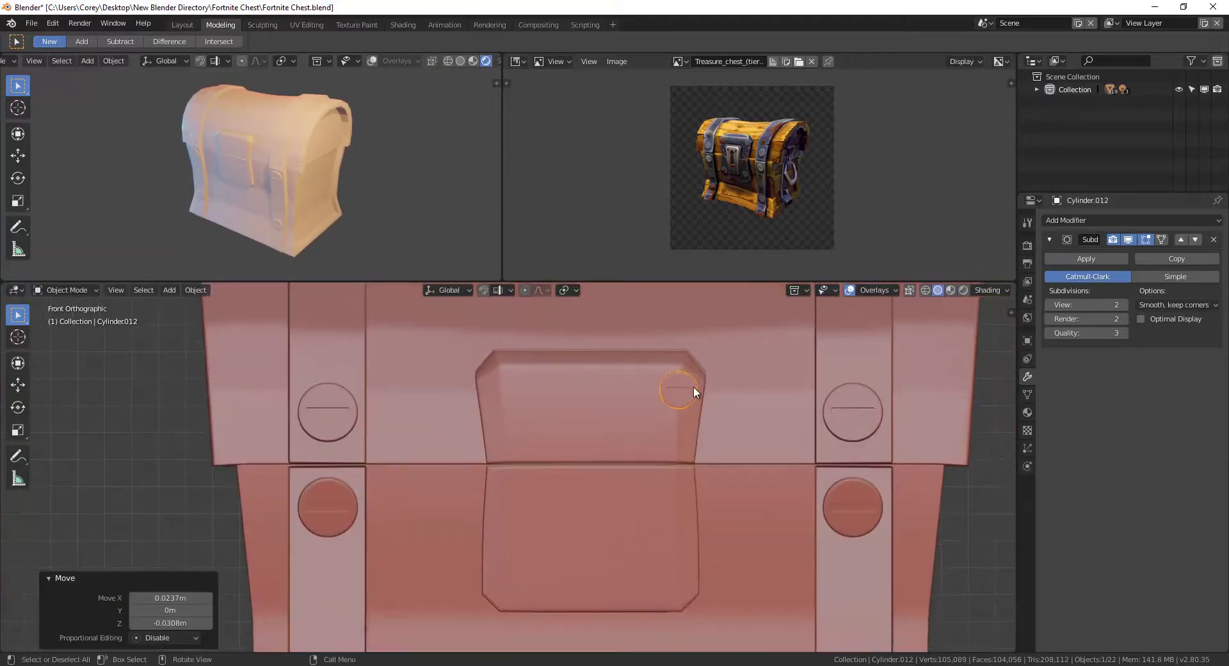
pyautogui.hotkey('shift', 'd')
pyautogui.moveTo(625, 560)
pyautogui.mouseDown(button='middle')
pyautogui.moveTo(688, 586)
pyautogui.moveTo(597, 493)
pyautogui.mouseUp(button='middle')
pyautogui.keyDown('shift'); pyautogui.click(597, 494); pyautogui.keyUp('shift')
pyautogui.press('KP_1')
pyautogui.hotkey('shift', 'd')
pyautogui.press('x')
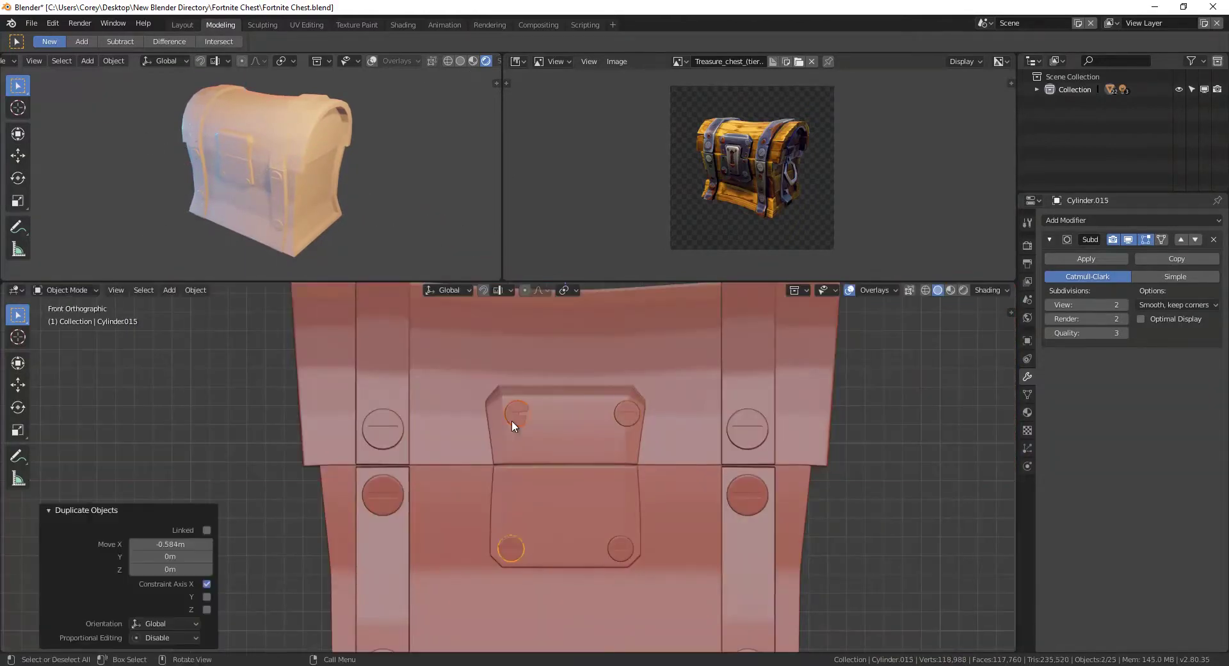
pyautogui.click(548, 491)
# Nudge the lower bolt along the Y axis into its final spot.
pyautogui.click(515, 526)
pyautogui.moveTo(519, 522); pyautogui.dragTo(553, 557, button='middle')
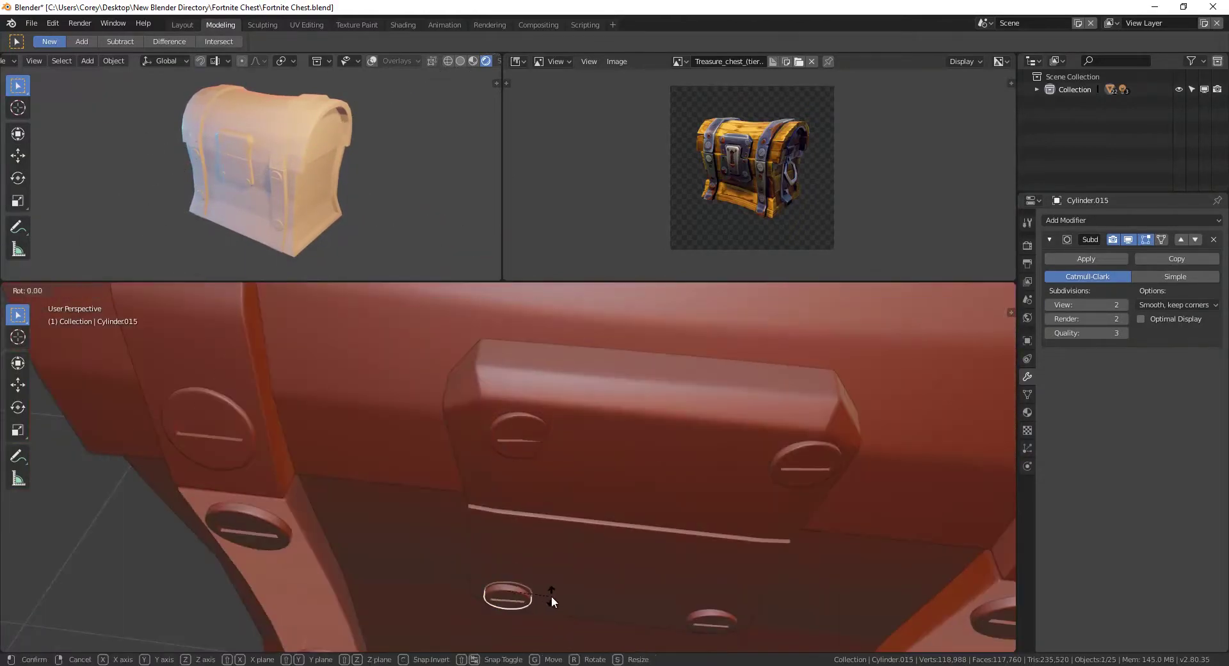
pyautogui.press('g')
pyautogui.press('y')
pyautogui.click(554, 402)
# Turn a bolt around the Z axis so its slot faces a new angle.
pyautogui.moveTo(554, 402); pyautogui.dragTo(566, 514, button='middle')
pyautogui.press('r')
pyautogui.press('z')
pyautogui.click(550, 439)
pyautogui.moveTo(551, 439)
pyautogui.mouseDown(button='middle')
pyautogui.moveTo(520, 406)
pyautogui.moveTo(535, 458)
pyautogui.mouseUp(button='middle')
# Rotate the strap bolts around the Y axis to vary their slot angles.
pyautogui.click(707, 519)
pyautogui.moveTo(755, 531)
pyautogui.mouseDown(button='middle')
pyautogui.moveTo(691, 528)
pyautogui.moveTo(397, 428)
pyautogui.mouseUp(button='middle')
pyautogui.press('r')
pyautogui.press('y')
pyautogui.click(691, 528)
pyautogui.click(397, 429)
pyautogui.click(409, 549)
pyautogui.moveTo(409, 550); pyautogui.dragTo(554, 604, button='middle')
# Rotate the lower left-strap bolt around Y and then Z.
pyautogui.press('r')
pyautogui.press('y')
pyautogui.click(366, 452)
pyautogui.press('r')
pyautogui.press('z')
pyautogui.moveTo(366, 452)
pyautogui.mouseDown(button='middle')
pyautogui.moveTo(414, 563)
pyautogui.moveTo(452, 547)
pyautogui.moveTo(301, 467)
pyautogui.moveTo(712, 490)
pyautogui.moveTo(576, 547)
pyautogui.mouseUp(button='middle')
pyautogui.click(415, 563)
# Rotate the lock plate bolts freely and around Y so their slots differ.
pyautogui.click(712, 490)
pyautogui.press('r')
pyautogui.press('r')
pyautogui.press('r')
pyautogui.press('y')
pyautogui.click(439, 550)
pyautogui.click(606, 472)
# Rotate the remaining strap bolts around Y, then zoom out to a front view.
pyautogui.press('r')
pyautogui.press('r')
pyautogui.moveTo(439, 550)
pyautogui.mouseDown(button='middle')
pyautogui.moveTo(605, 472)
pyautogui.moveTo(609, 519)
pyautogui.moveTo(655, 486)
pyautogui.moveTo(600, 462)
pyautogui.moveTo(401, 493)
pyautogui.moveTo(422, 515)
pyautogui.mouseUp(button='middle')
pyautogui.click(605, 473)
pyautogui.click(600, 462)
pyautogui.press('r')
pyautogui.press('y')
pyautogui.click(574, 469)
pyautogui.click(422, 515)
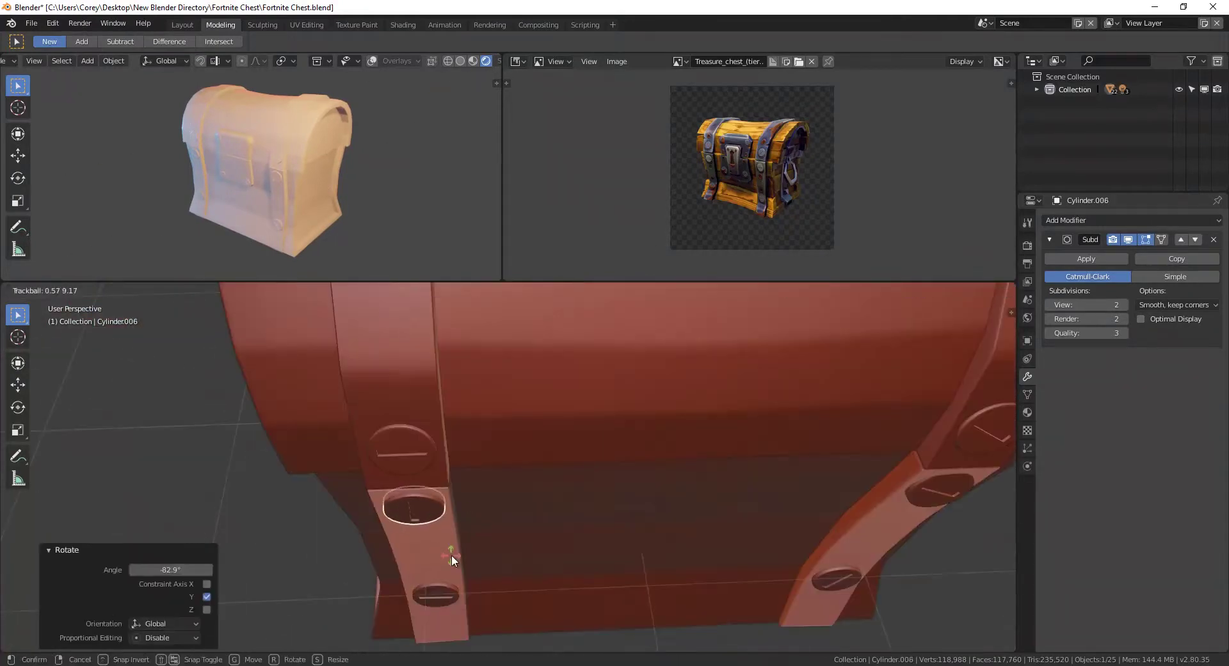
pyautogui.click(455, 455)
pyautogui.scroll(-5, 455, 455)
pyautogui.moveTo(536, 497)
pyautogui.mouseDown(button='middle')
pyautogui.moveTo(502, 409)
pyautogui.moveTo(512, 481)
pyautogui.mouseUp(button='middle')
pyautogui.scroll(-3, 502, 409)
pyautogui.scroll(4, 540, 499)
# Add a new cube, isolate it in local view, and enter Edit Mode.
pyautogui.hotkey('shift', 'a')
pyautogui.click(442, 442)
pyautogui.press('KP_Divide')
pyautogui.press('Tab')
# Delete half of the cube, then loop cut and bevel the block's top edges.
pyautogui.press('x')
pyautogui.click(484, 439)
pyautogui.moveTo(576, 487); pyautogui.dragTo(636, 490, button='middle')
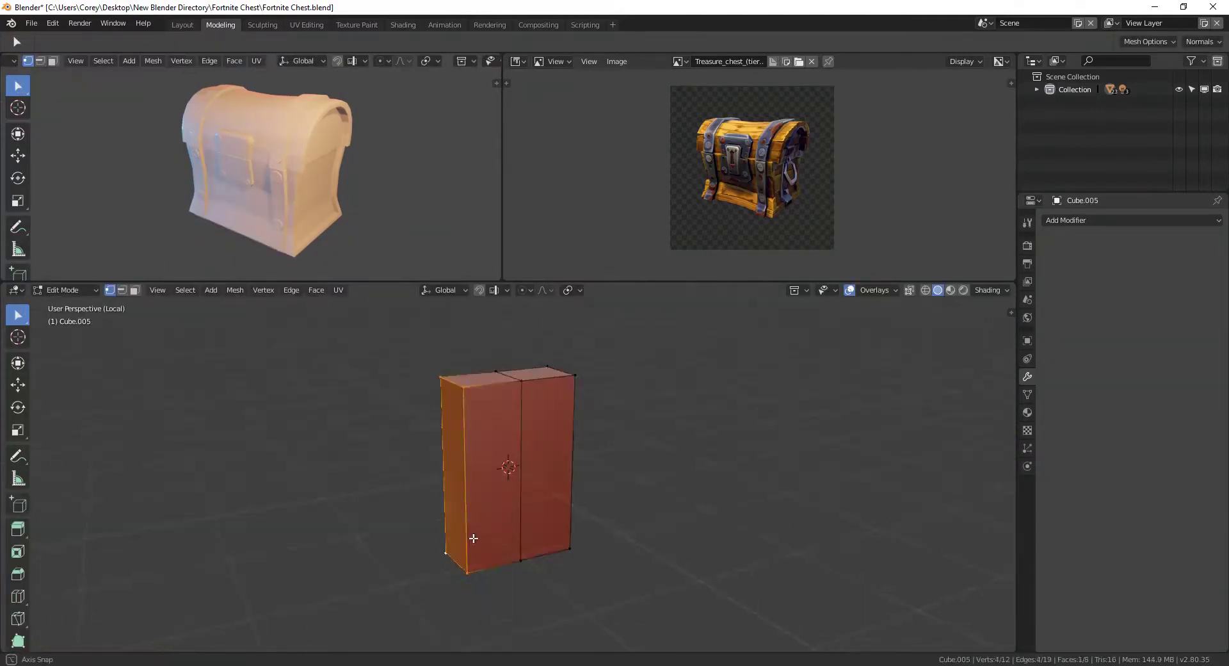
pyautogui.hotkey('ctrl', 'r')
pyautogui.click(549, 488)
pyautogui.hotkey('ctrl', 'b')
pyautogui.click(608, 377)
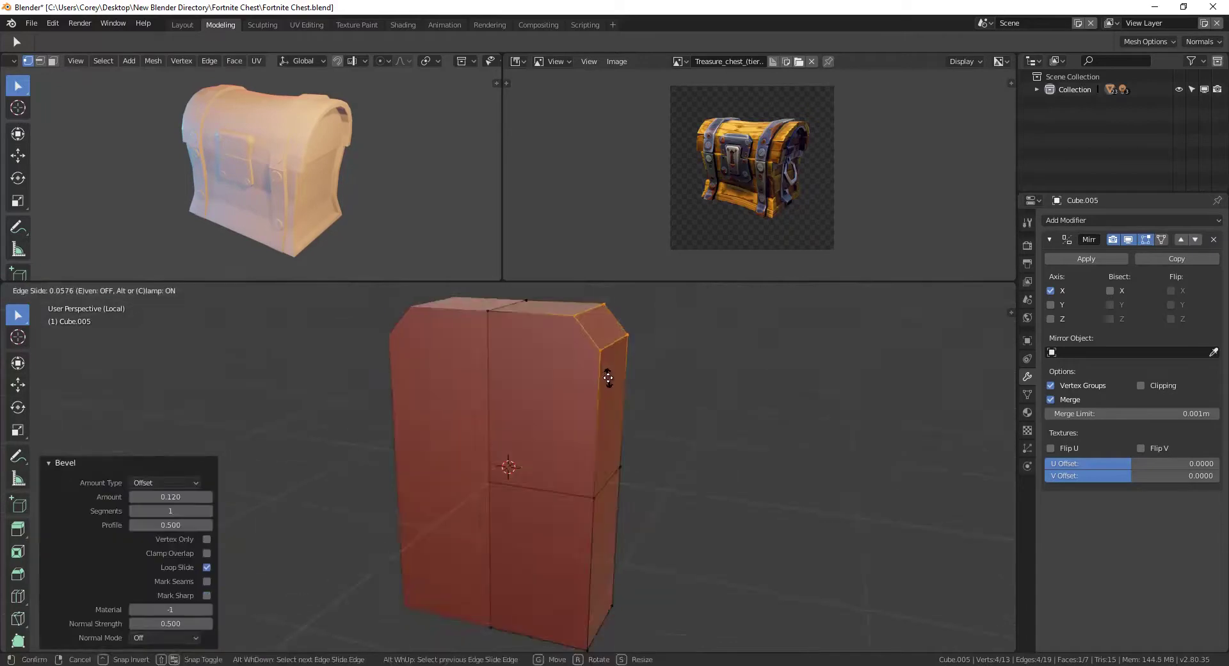
pyautogui.click(615, 633)
# Leave isolation to view the whole chest and apply the plate's transform.
pyautogui.hotkey('alt', 'a')
pyautogui.press('KP_Divide')
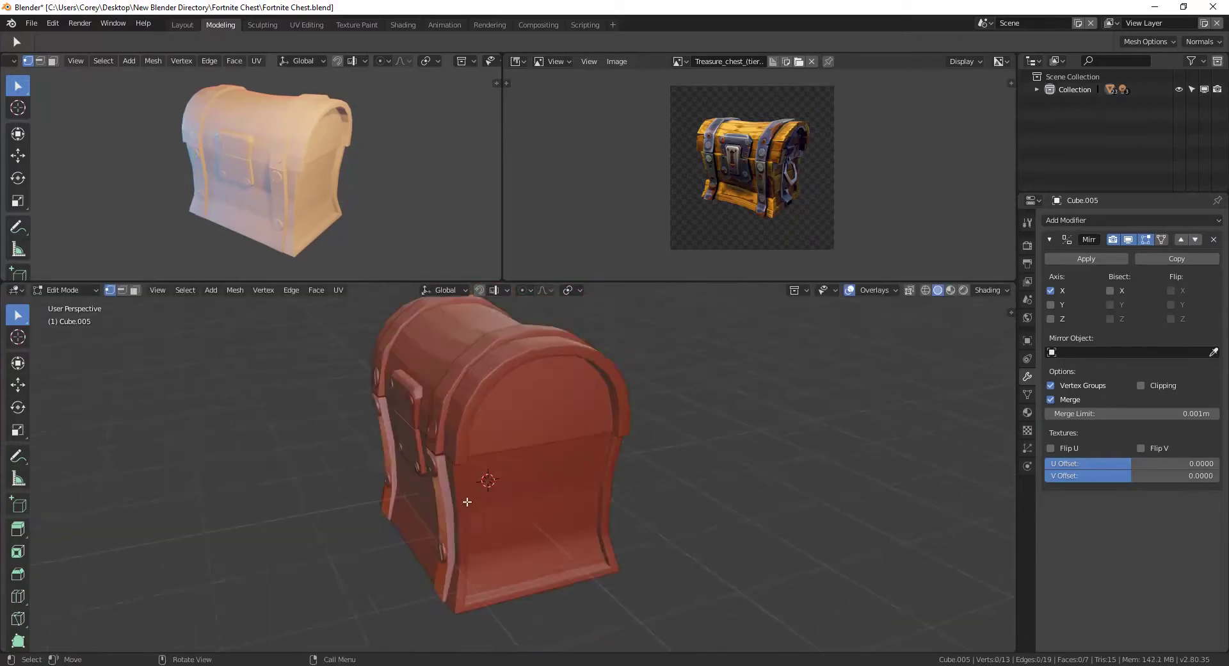
pyautogui.scroll(4, 517, 501)
pyautogui.scroll(2, 443, 478)
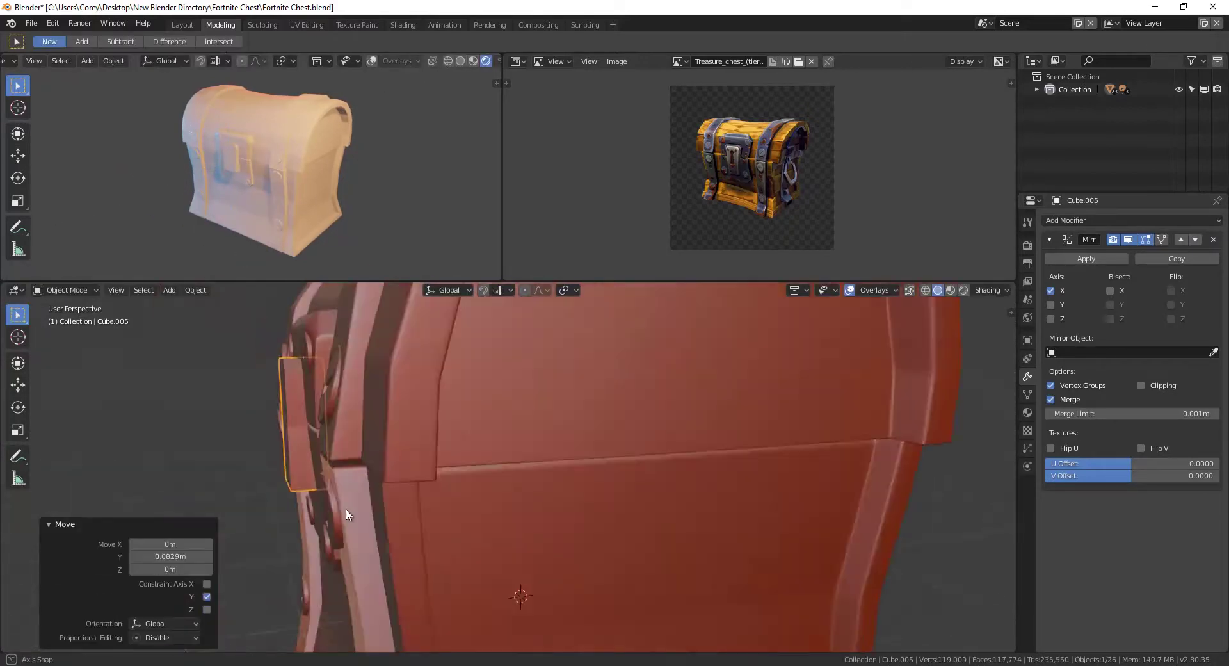
pyautogui.moveTo(443, 477)
pyautogui.mouseDown(button='middle')
pyautogui.moveTo(476, 470)
pyautogui.moveTo(548, 511)
pyautogui.mouseUp(button='middle')
pyautogui.hotkey('ctrl', 'a')
pyautogui.click(457, 467)
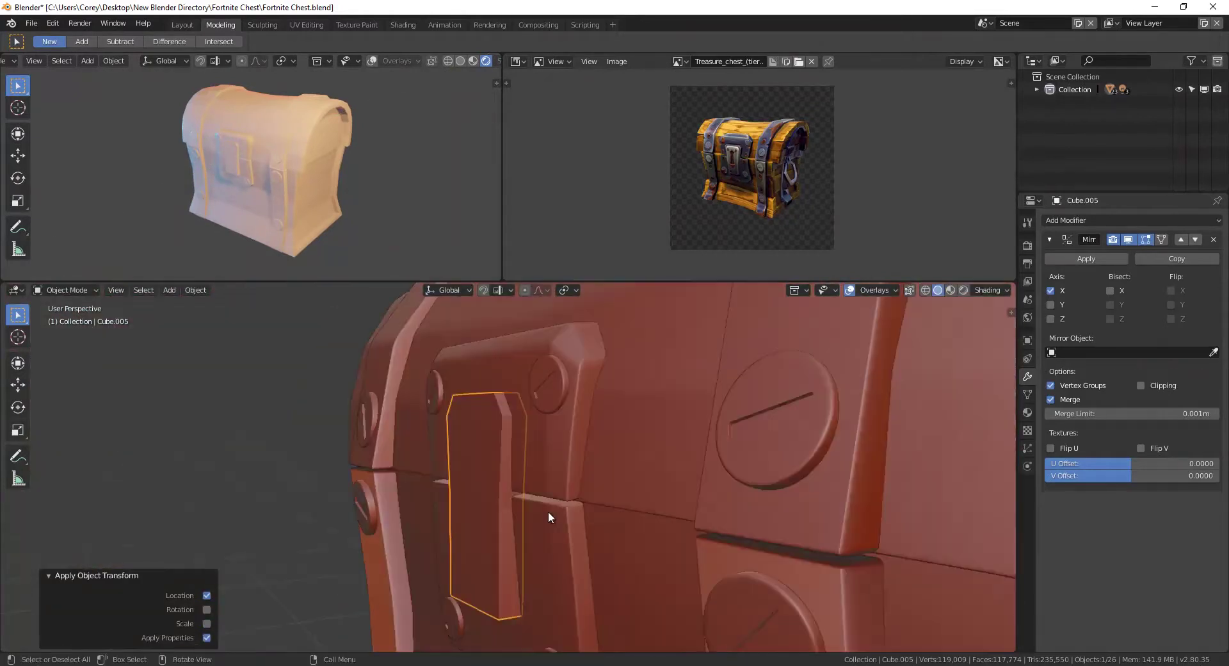
# Isolate the plate in front view and knife-cut the keyhole outline.
pyautogui.press('Tab')
pyautogui.press('KP_Divide')
pyautogui.press('KP_1')
pyautogui.press('k')
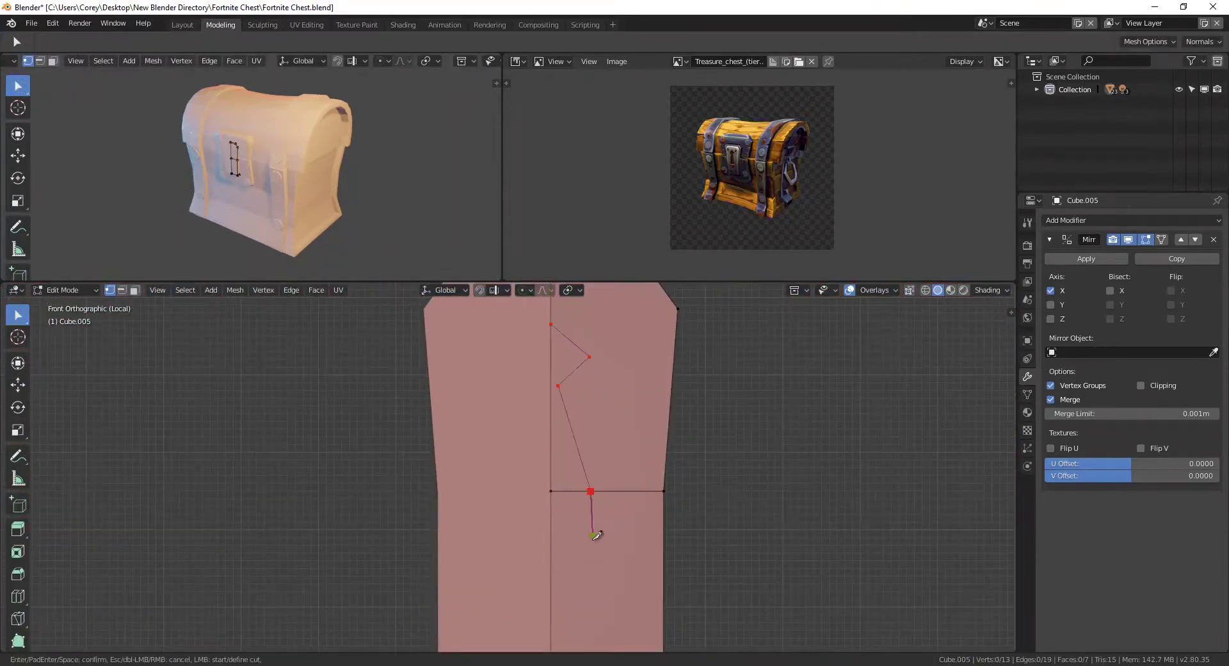
pyautogui.click(592, 494)
pyautogui.scroll(-1, 589, 488)
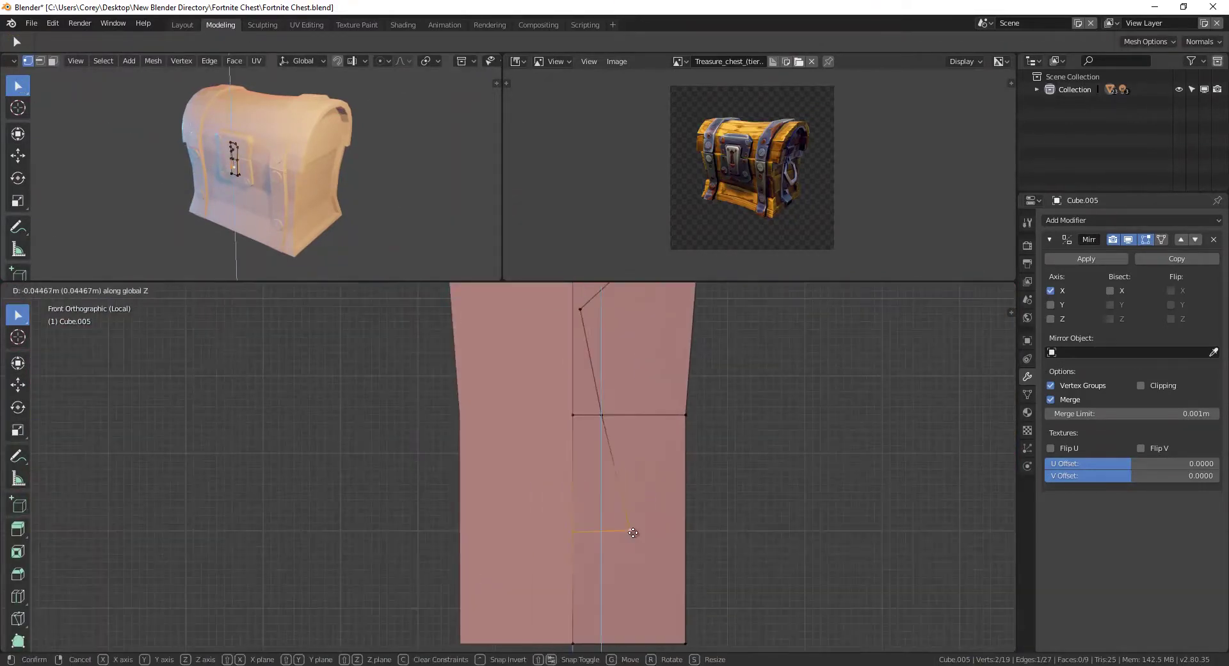
pyautogui.scroll(-1, 588, 470)
# Move the keyhole vertices along Z to refine the shape and cut another line.
pyautogui.click(595, 392)
pyautogui.press('g')
pyautogui.press('z')
pyautogui.click(636, 388)
pyautogui.scroll(3, 510, 437)
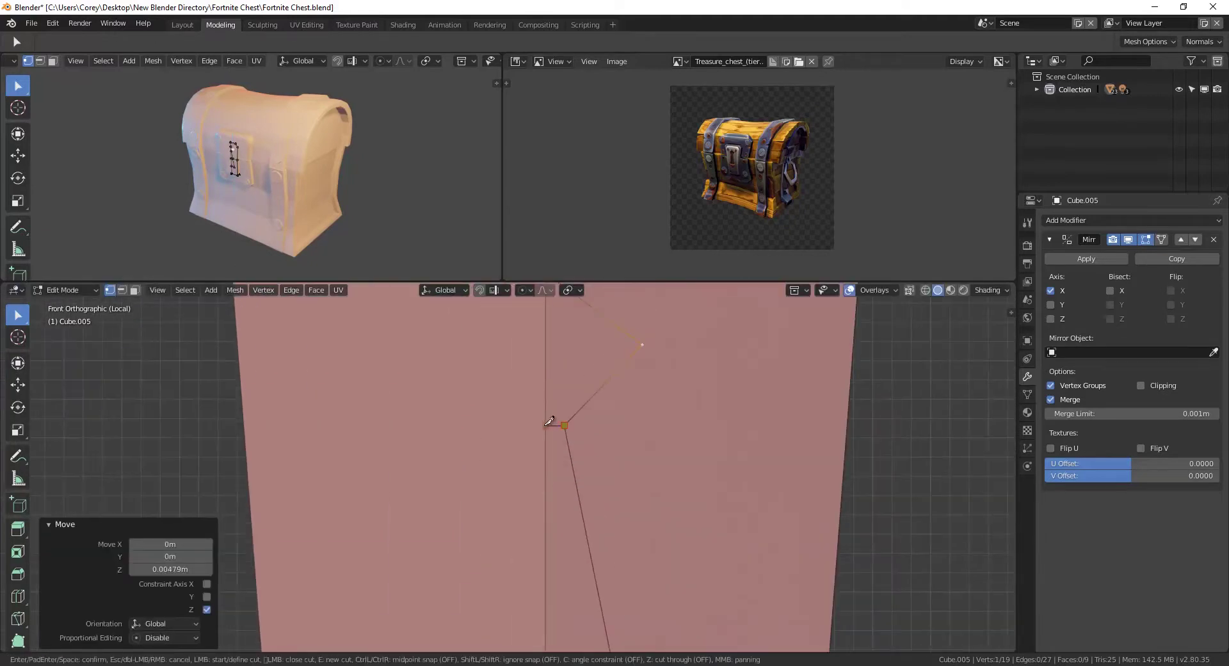
pyautogui.press('e')
pyautogui.scroll(-2, 538, 400)
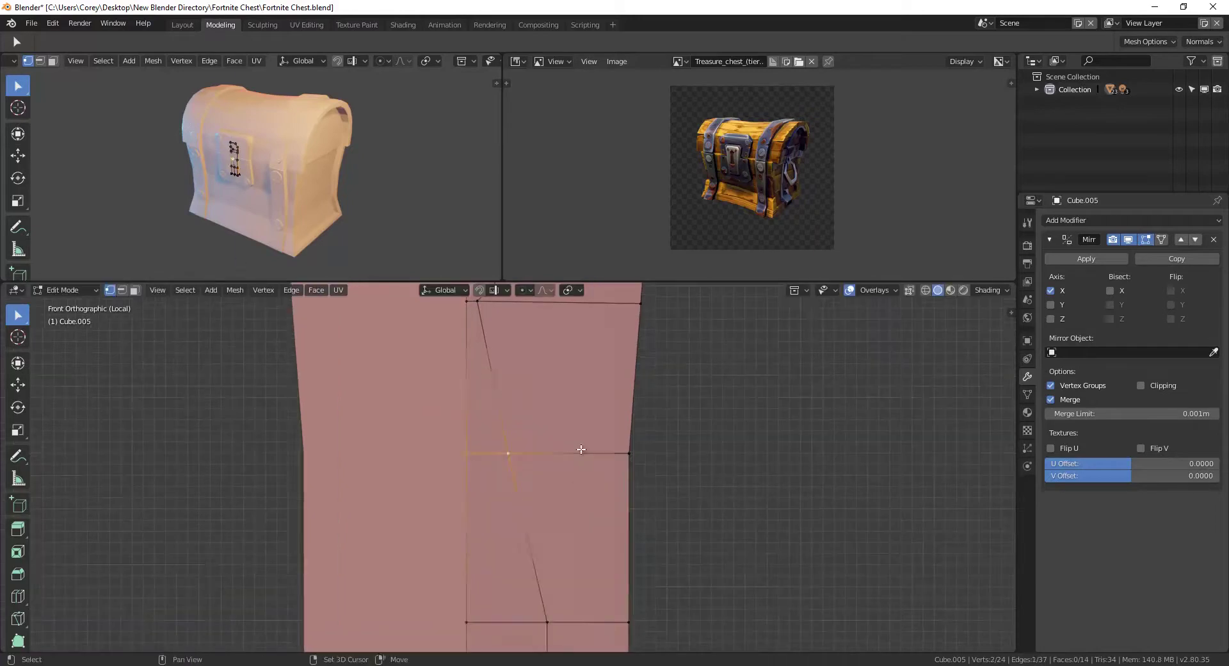
pyautogui.scroll(1, 632, 384)
pyautogui.moveTo(632, 384); pyautogui.dragTo(618, 568, button='middle')
pyautogui.scroll(2, 617, 569)
# Select the keyhole faces in face mode and enable the Mirror modifier's clipping.
pyautogui.press('3')
pyautogui.click(534, 384)
pyautogui.keyDown('shift'); pyautogui.click(546, 539); pyautogui.keyUp('shift')
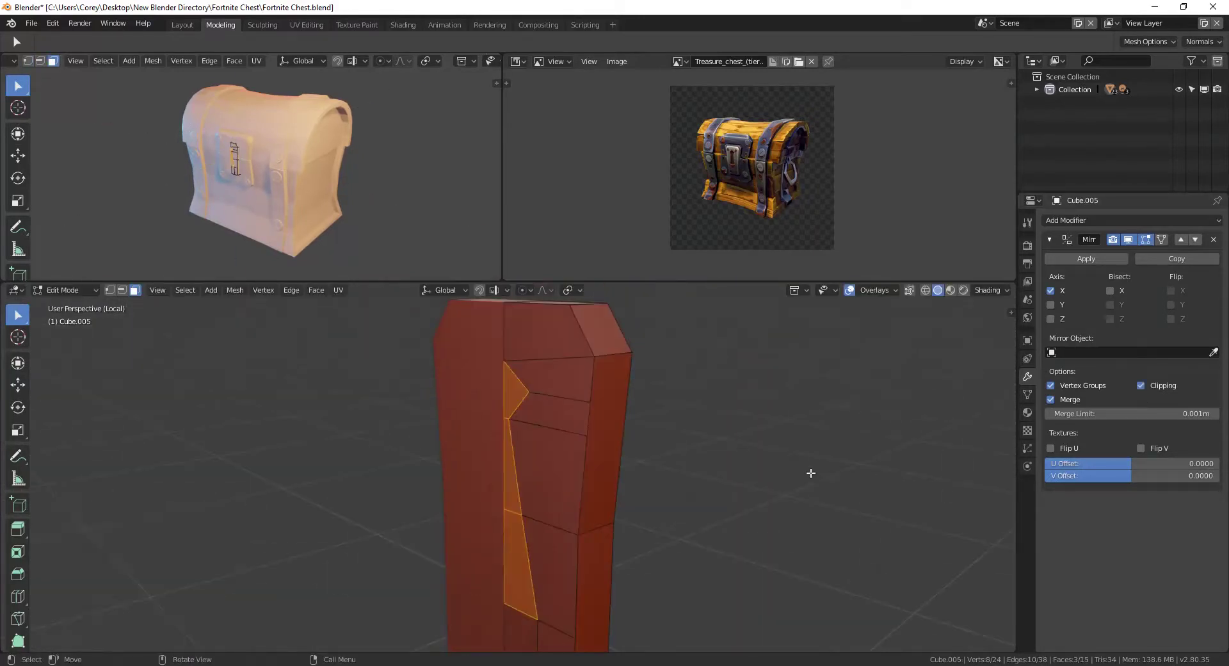
pyautogui.click(1141, 385)
# Sink the keyhole faces into the plate along Y and adjust an edge along X.
pyautogui.press('g')
pyautogui.press('y')
pyautogui.click(700, 483)
pyautogui.scroll(-3, 466, 447)
pyautogui.press('g')
pyautogui.press('x')
pyautogui.click(607, 349)
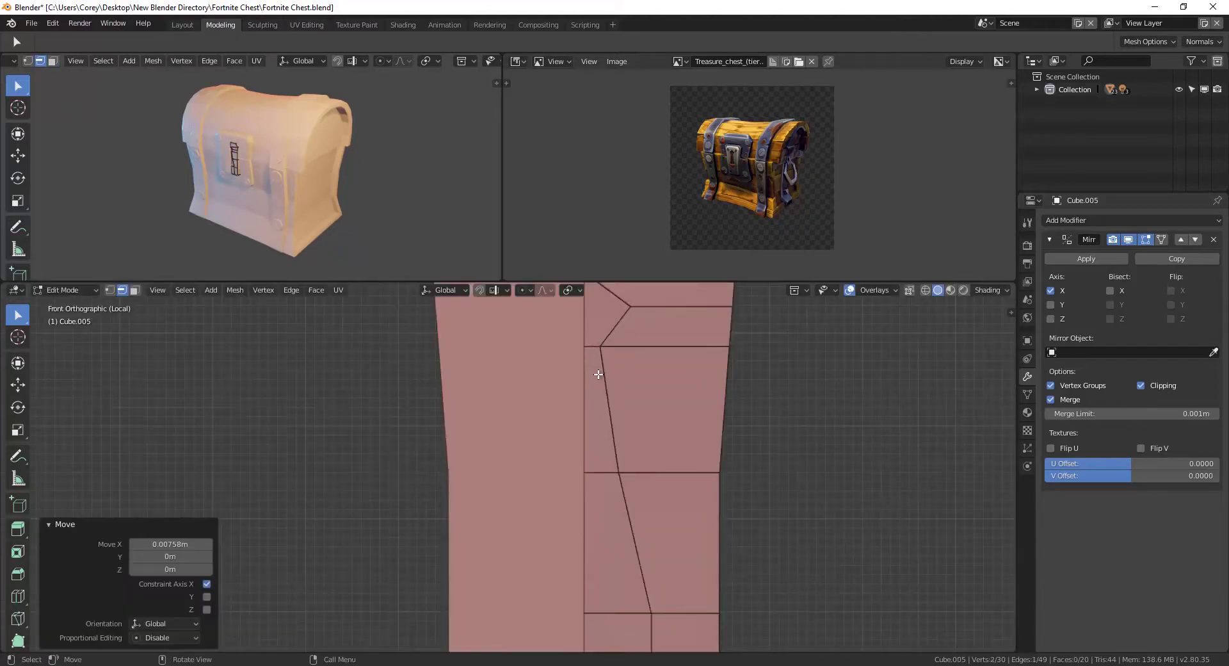
# Switch the viewport to a green MatCap and return to Object Mode.
pyautogui.click(1006, 290)
pyautogui.click(979, 360)
pyautogui.click(980, 359)
pyautogui.click(864, 481)
pyautogui.click(941, 443)
pyautogui.press('Tab')
pyautogui.scroll(-3, 467, 489)
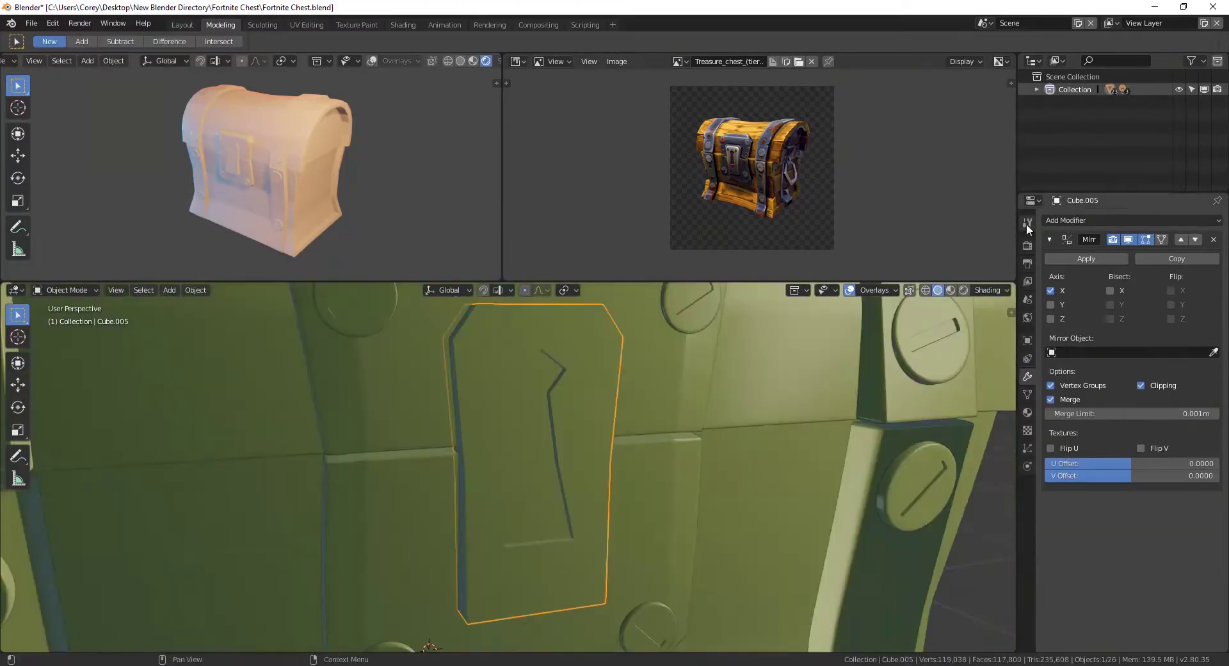
# Tilt the keyhole plate on Y, then isolate its mesh in Edit Mode with everything selected.
pyautogui.moveTo(385, 555); pyautogui.dragTo(385, 555, button='middle')
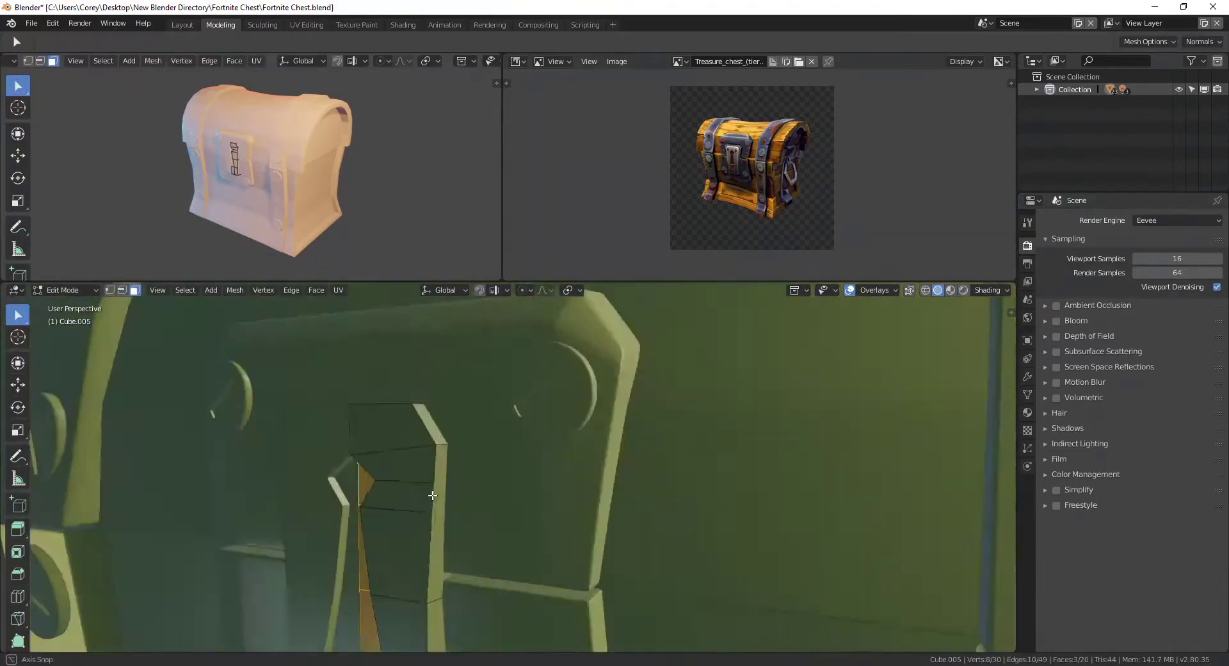
pyautogui.press('r')
pyautogui.press('y')
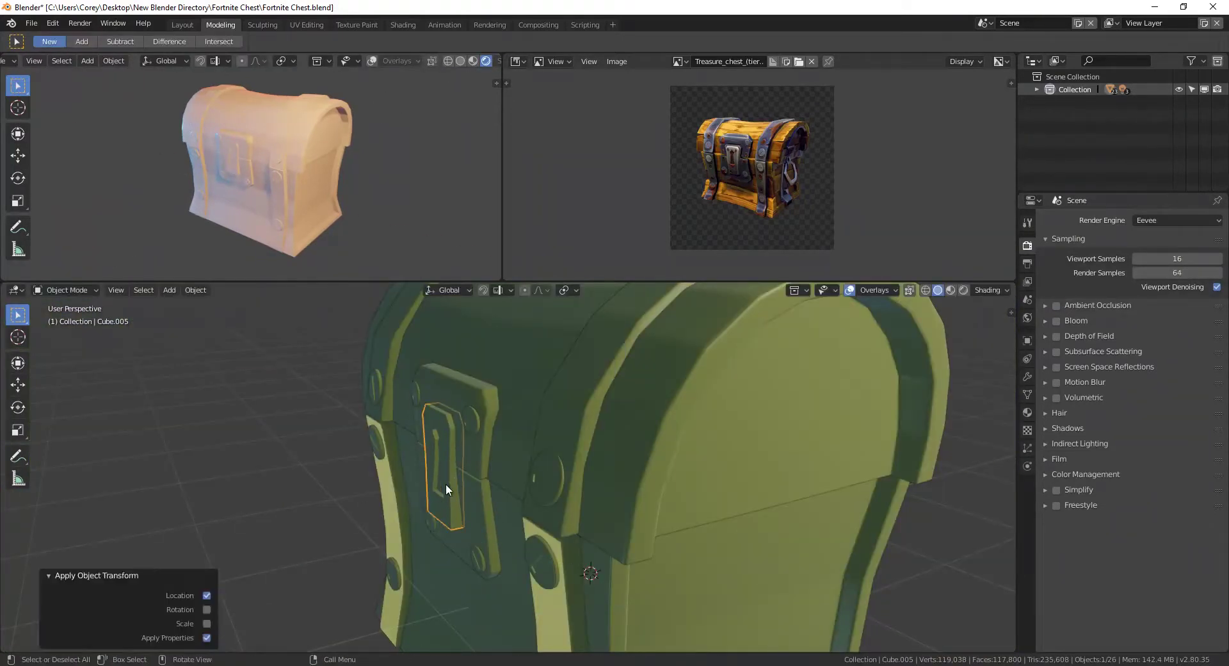
pyautogui.moveTo(445, 483); pyautogui.dragTo(439, 439, button='middle')
pyautogui.moveTo(544, 378)
pyautogui.mouseDown(button='middle')
pyautogui.moveTo(579, 434)
pyautogui.moveTo(529, 433)
pyautogui.mouseUp(button='middle')
pyautogui.press('Tab')
pyautogui.press('l')
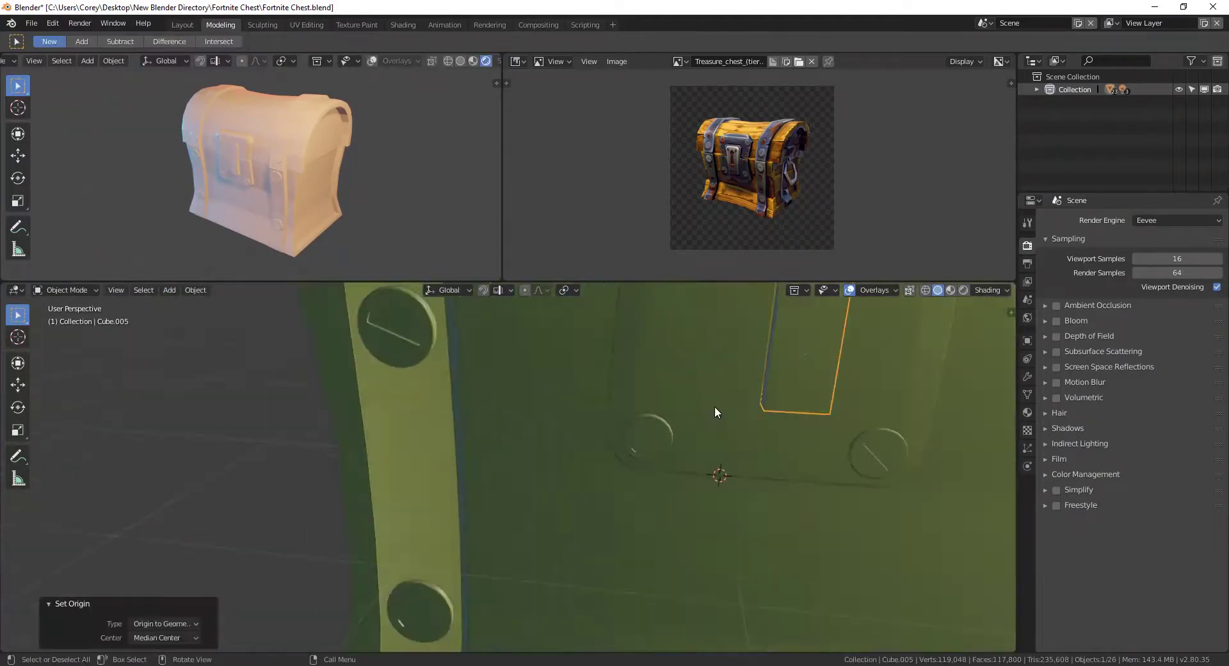
pyautogui.press('KP_Divide')
pyautogui.click(1027, 377)
pyautogui.press('a')
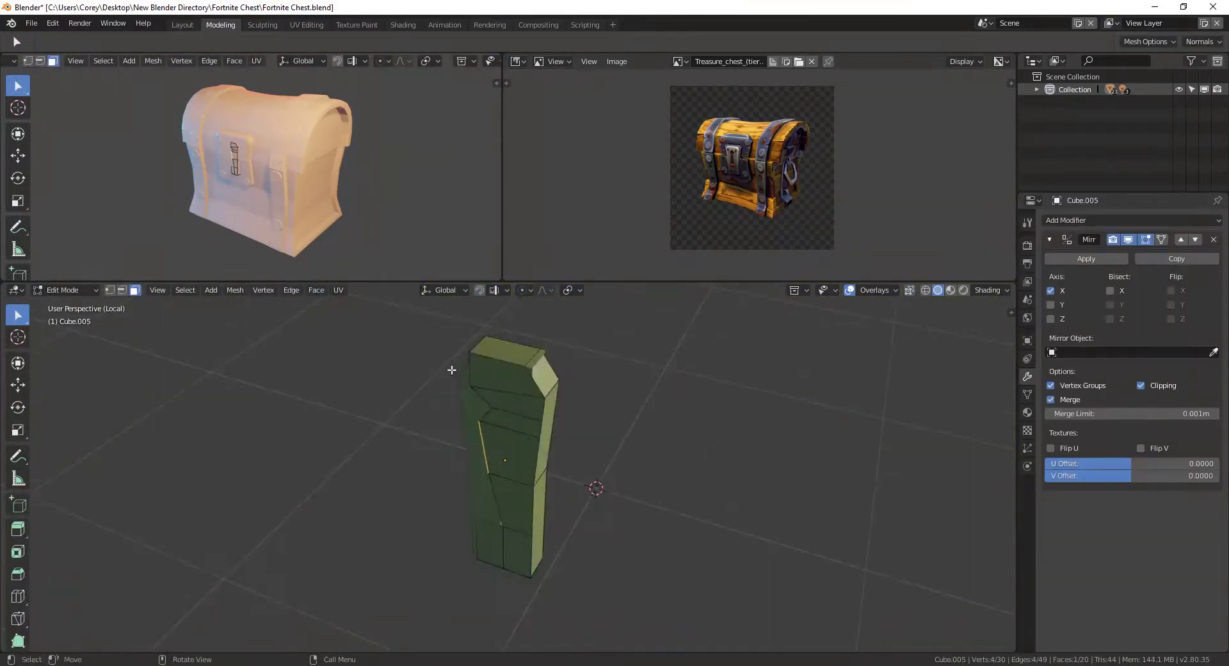
pyautogui.scroll(5, 502, 460)
# Place the 3D cursor on the strap via the right-click menu, then tilt the keyhole plate on X.
pyautogui.rightClick(448, 434)
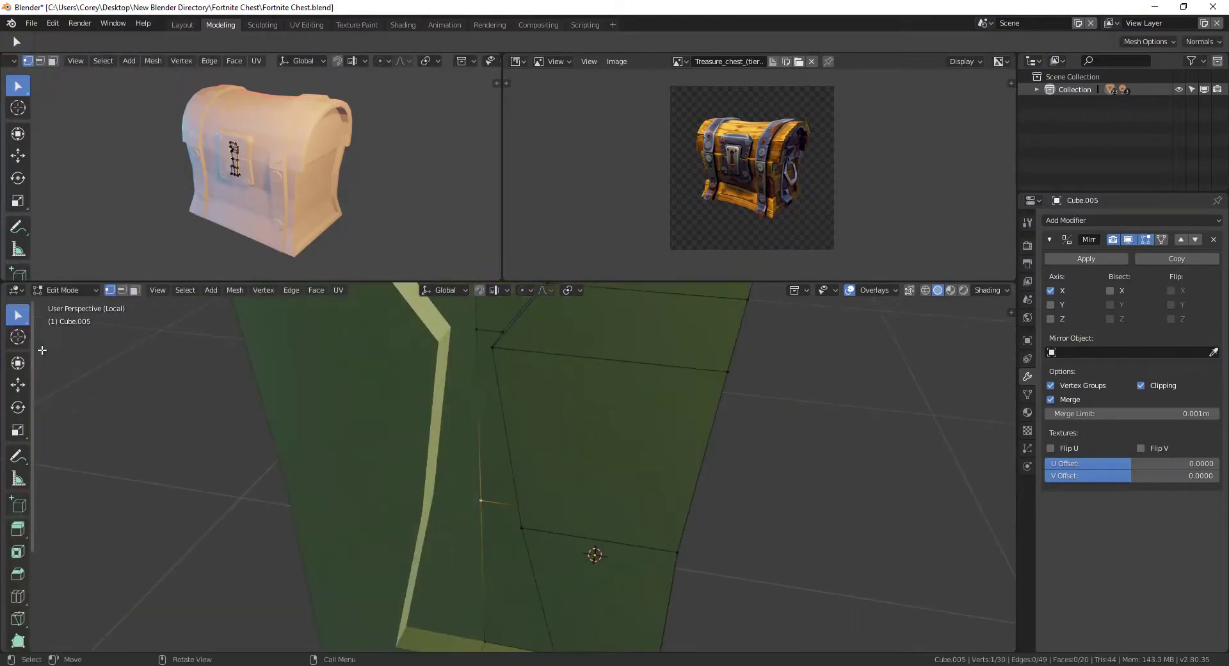
pyautogui.click(483, 501)
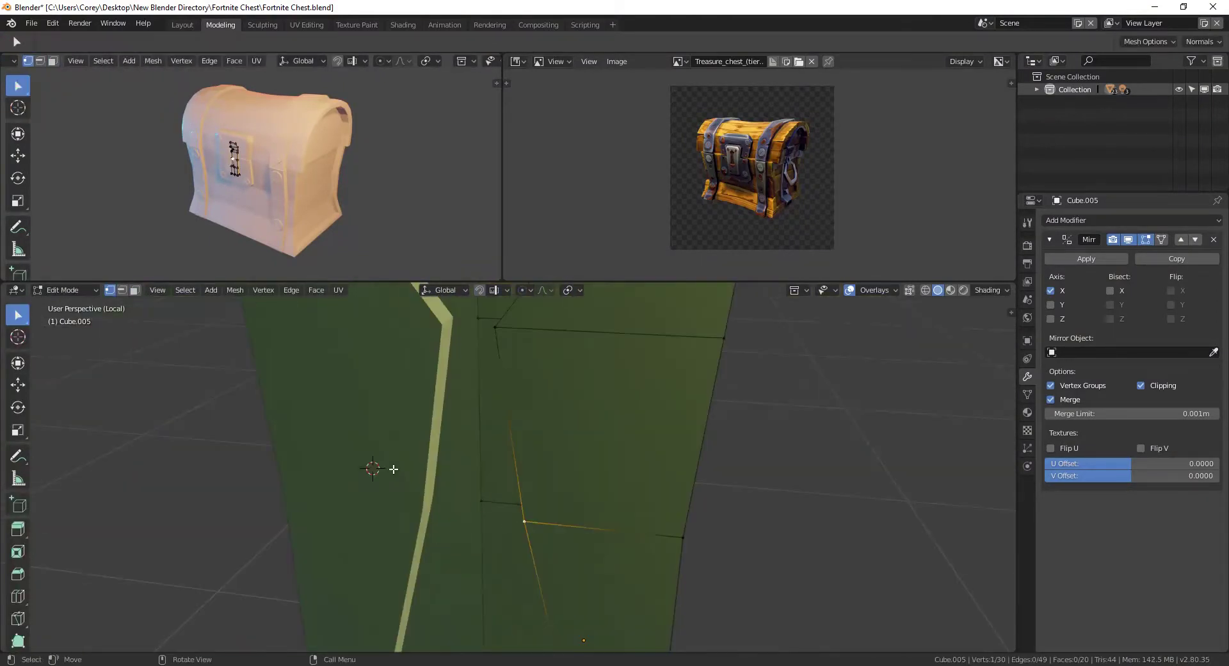
pyautogui.press('Tab')
pyautogui.rightClick(490, 492)
pyautogui.click(551, 544)
pyautogui.press('KP_Divide')
pyautogui.press('r')
pyautogui.press('x')
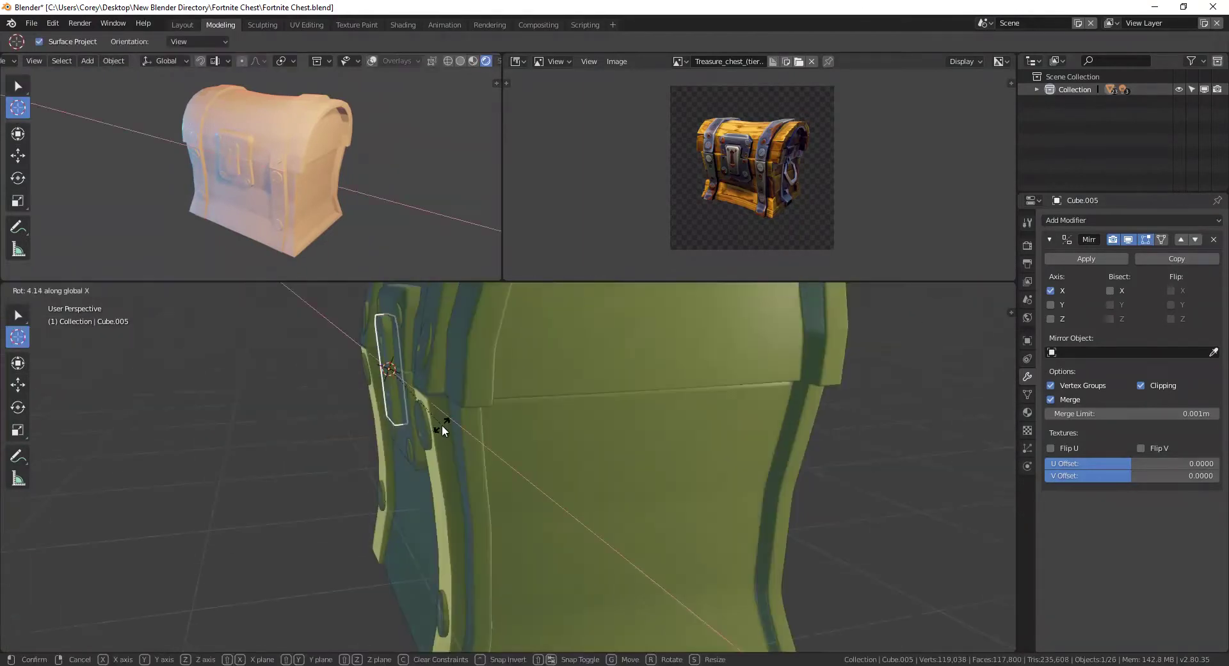
pyautogui.rightClick(443, 428)
pyautogui.rightClick(311, 477)
pyautogui.press('Escape')
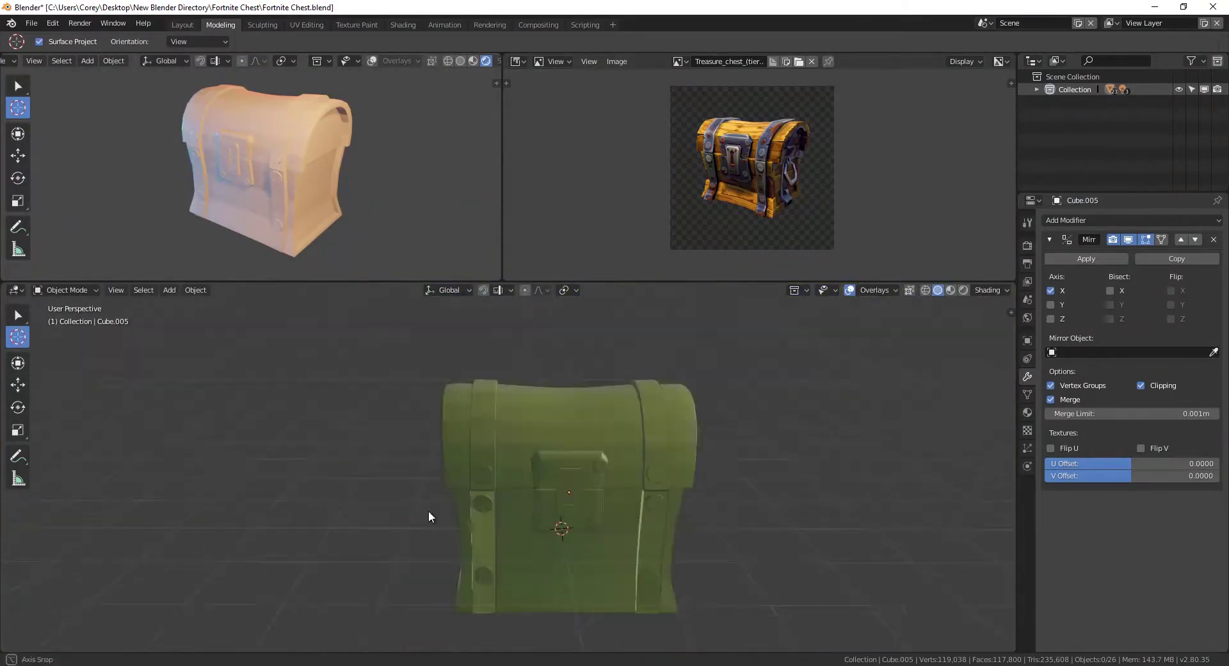
# Select the lock plate, switch the MatCap back to red, and save Fortnite Chest.blend.
pyautogui.scroll(3, 611, 430)
pyautogui.press('w')
pyautogui.click(611, 430)
pyautogui.moveTo(611, 430); pyautogui.dragTo(428, 527, button='middle')
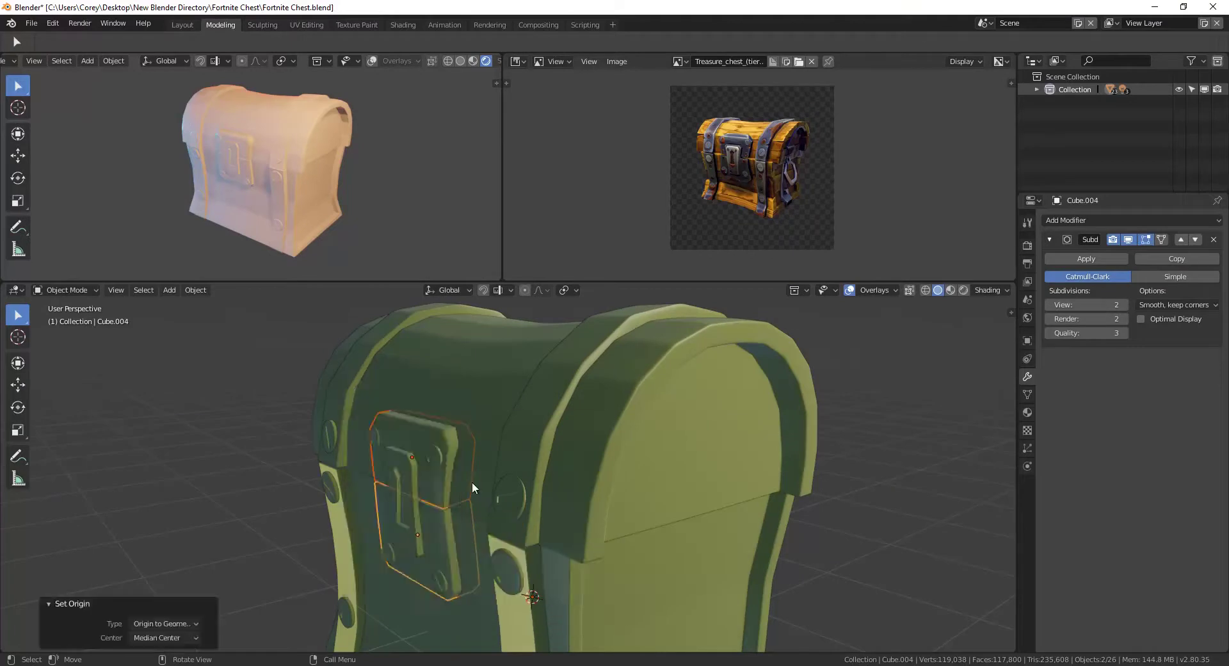
pyautogui.rightClick(472, 488)
pyautogui.press('Escape')
pyautogui.scroll(-5, 490, 490)
pyautogui.click(990, 290)
pyautogui.click(935, 339)
pyautogui.hotkey('ctrl', 's')
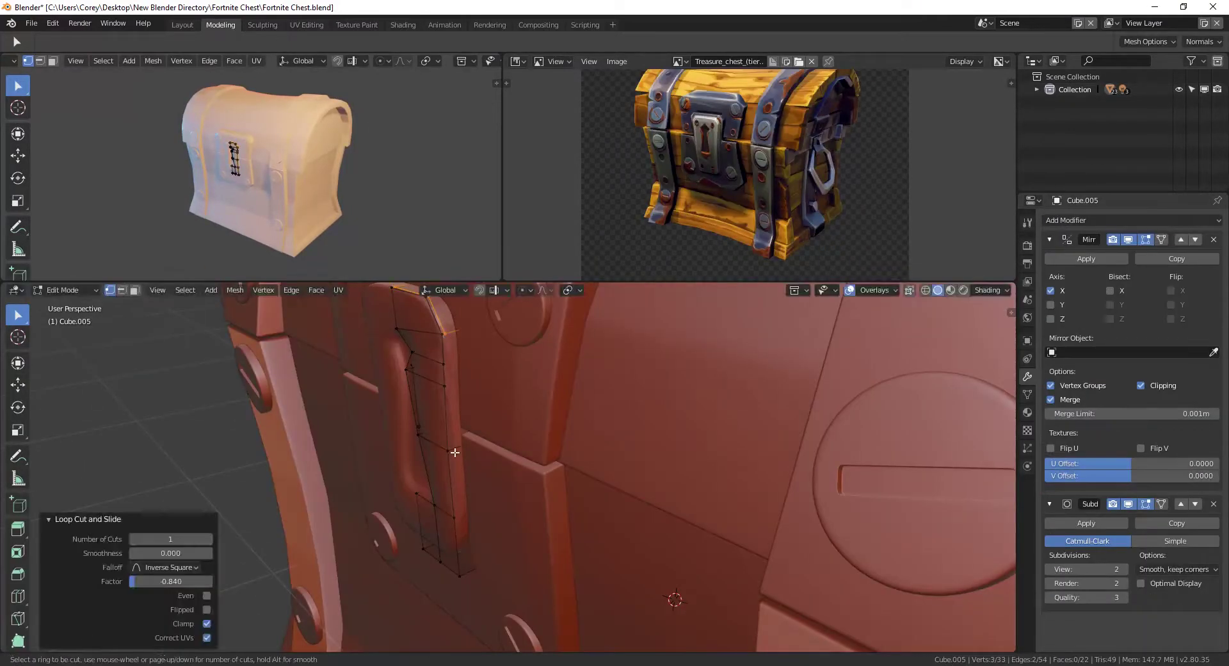
# Confirm the loop cut, then edit the keyhole plate mesh isolated in local view.
pyautogui.click(446, 356)
pyautogui.moveTo(446, 356)
pyautogui.mouseDown(button='middle')
pyautogui.moveTo(672, 485)
pyautogui.moveTo(521, 489)
pyautogui.moveTo(576, 479)
pyautogui.mouseUp(button='middle')
pyautogui.press('Tab')
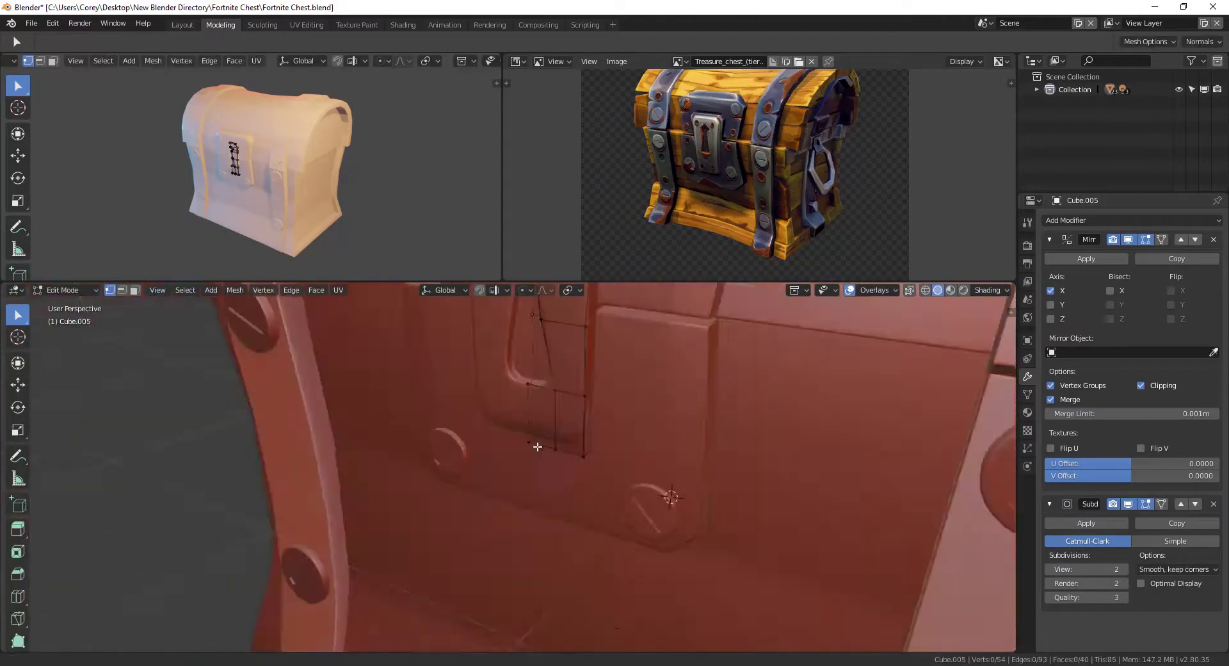
pyautogui.press('Tab')
pyautogui.press('KP_Divide')
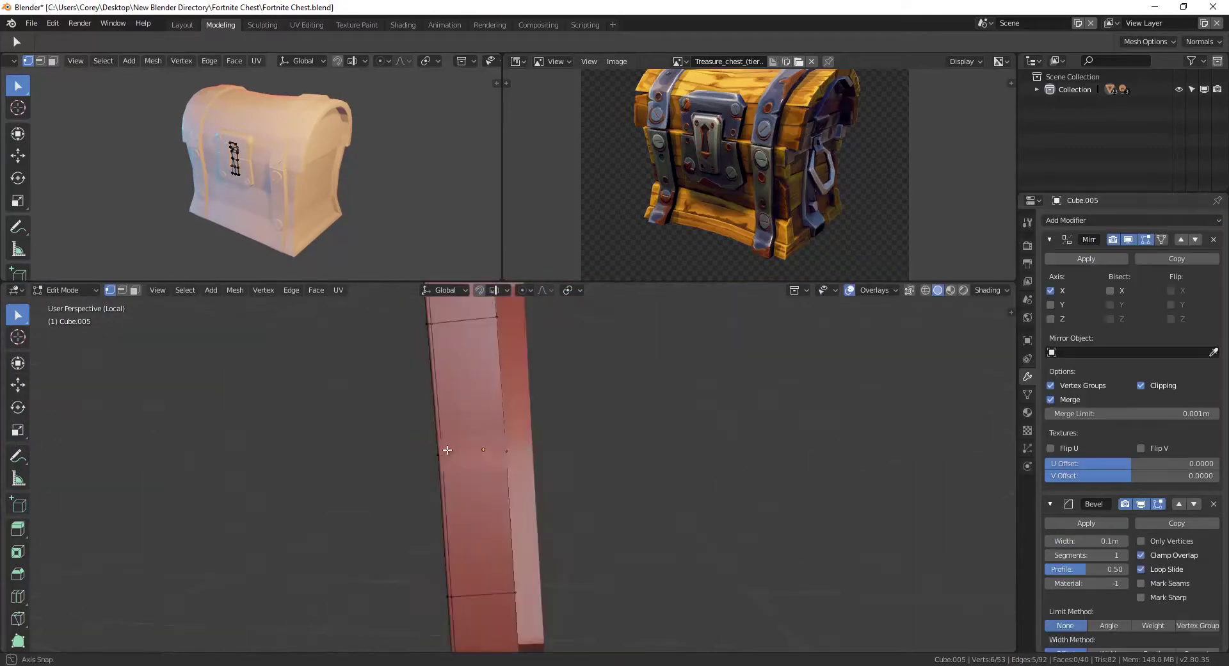
pyautogui.scroll(5, 620, 530)
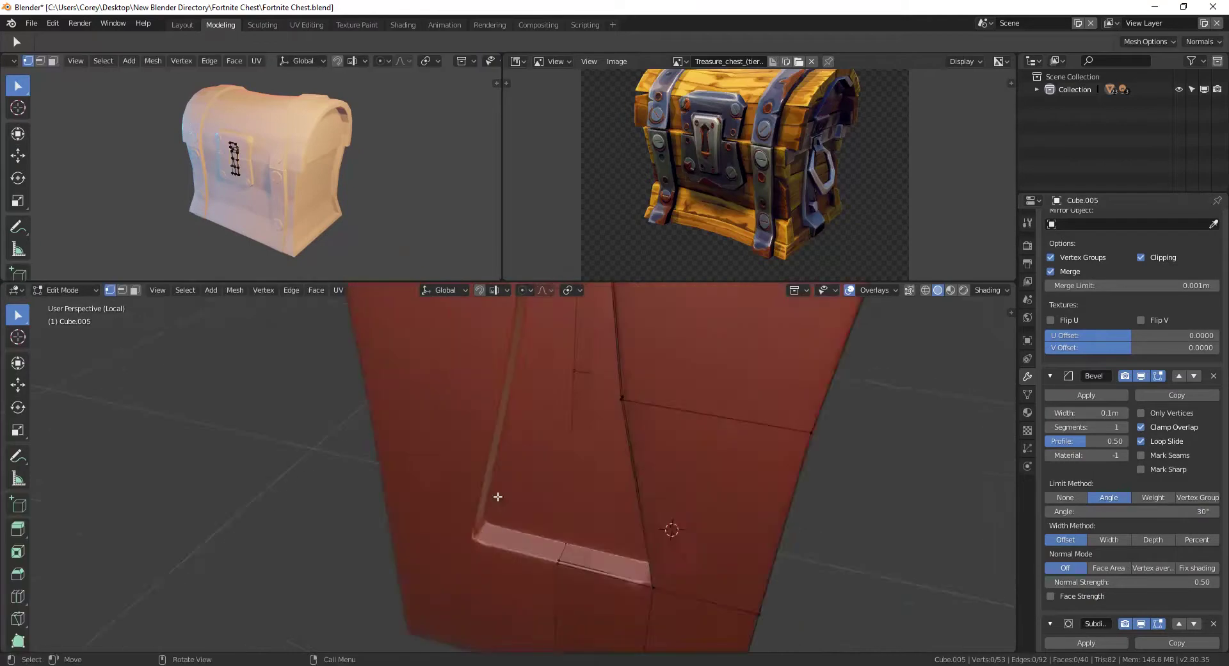
# Add two loop cuts across the keyhole plate.
pyautogui.hotkey('ctrl', 'r')
pyautogui.click(541, 488)
pyautogui.hotkey('ctrl', 'r')
pyautogui.click(492, 385)
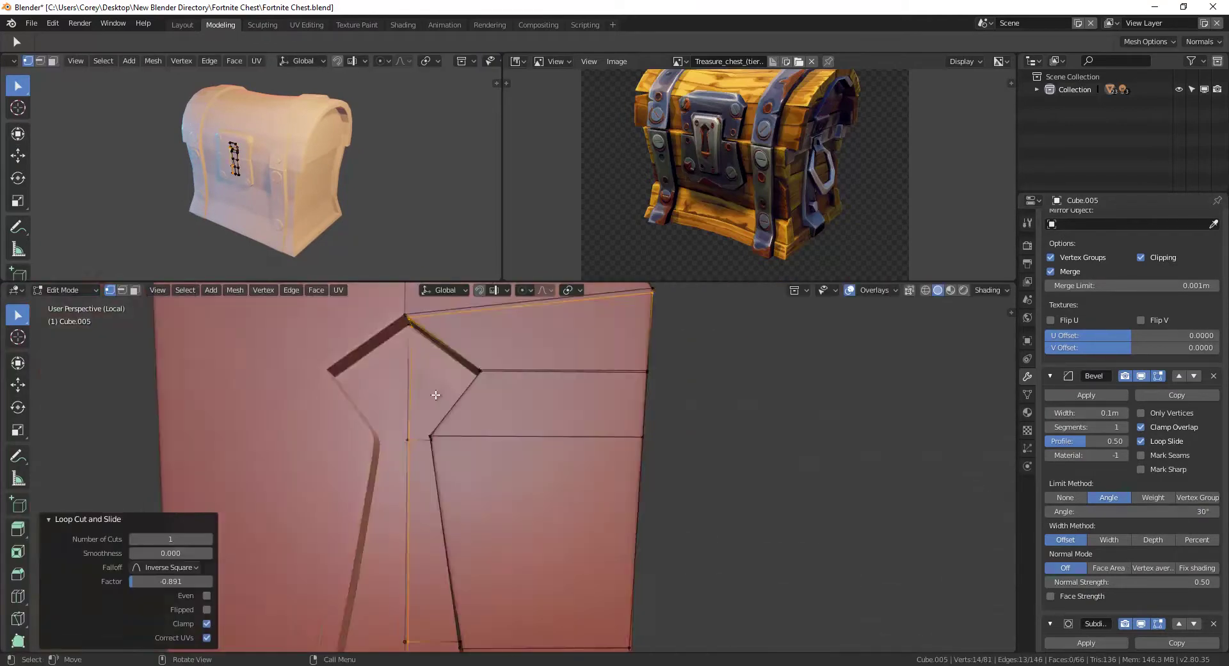
pyautogui.moveTo(433, 392); pyautogui.dragTo(965, 508, button='middle')
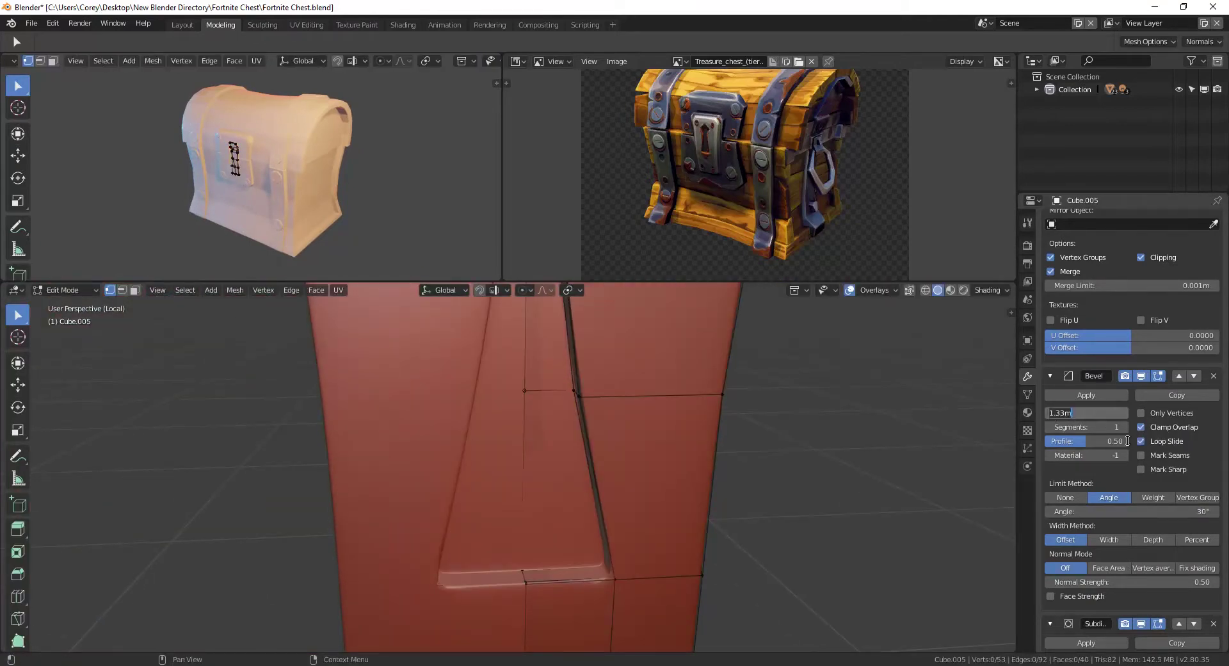
# Raise the Bevel modifier width and add extra edge loops across the strap.
pyautogui.click(1125, 413)
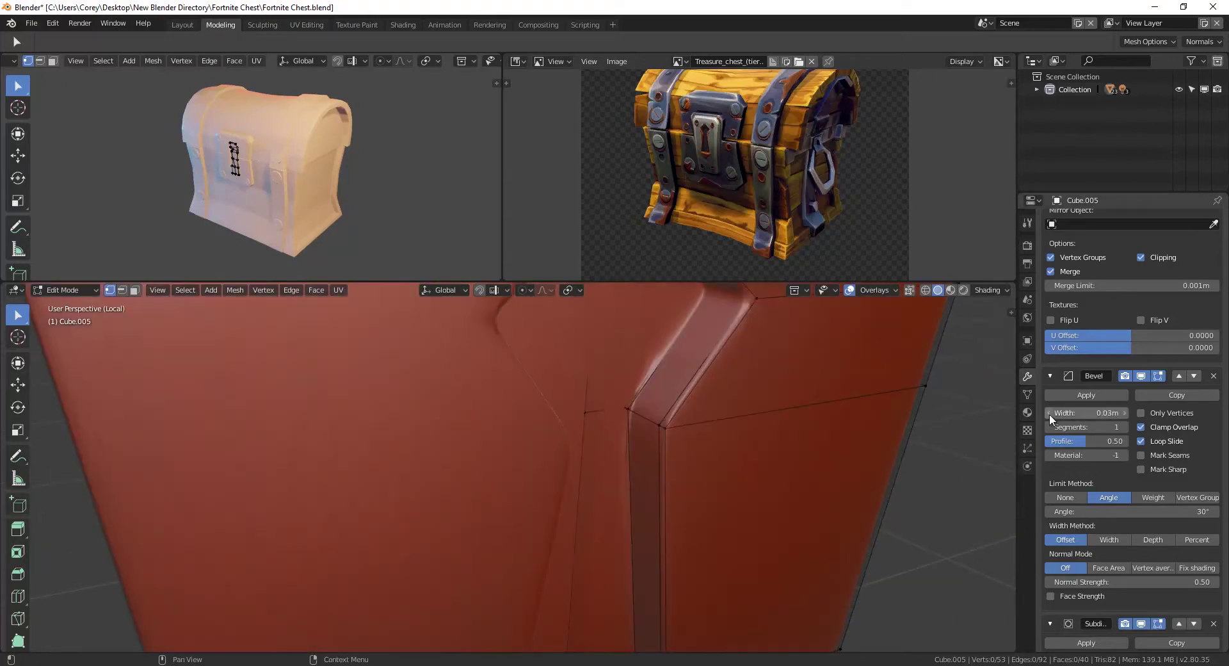
pyautogui.click(1049, 512)
pyautogui.write('8.7d')
pyautogui.press('Escape')
pyautogui.moveTo(768, 448)
pyautogui.mouseDown(button='middle')
pyautogui.moveTo(588, 468)
pyautogui.moveTo(604, 425)
pyautogui.mouseUp(button='middle')
pyautogui.hotkey('ctrl', 'r')
pyautogui.click(543, 350)
pyautogui.hotkey('ctrl', 'r')
pyautogui.click(563, 423)
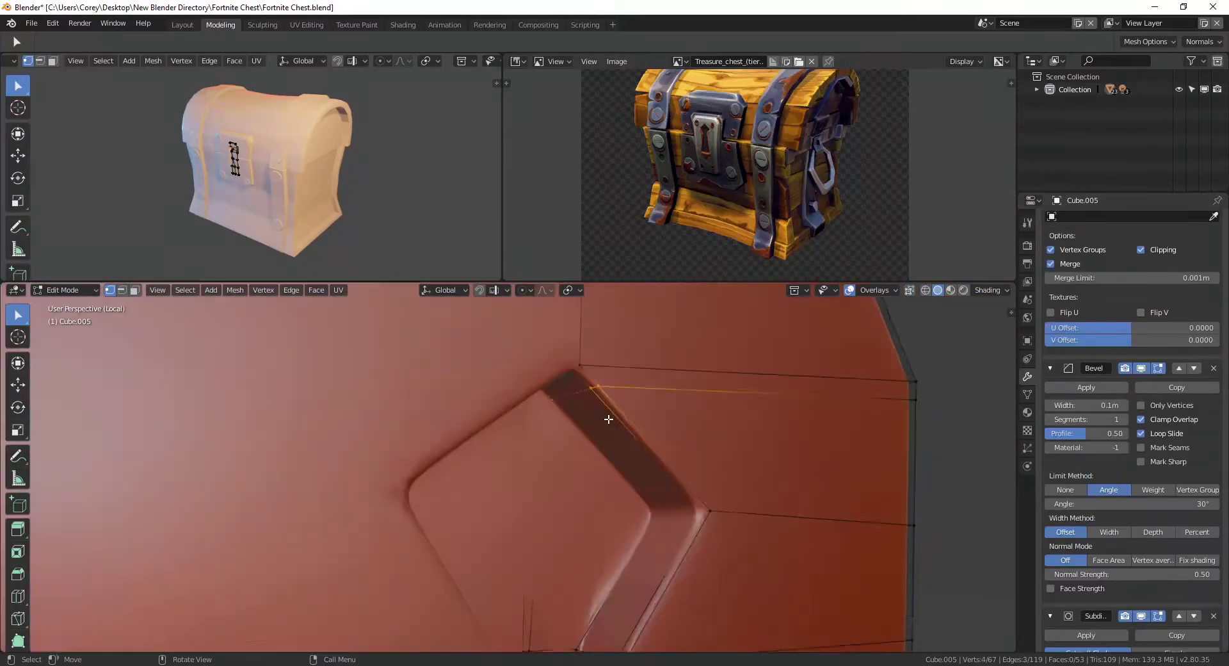
pyautogui.hotkey('ctrl', 'r')
pyautogui.click(653, 496)
pyautogui.click(595, 549)
pyautogui.click(801, 322)
# Select an edge loop, return to Object Mode, and bring back the whole chest.
pyautogui.moveTo(666, 438)
pyautogui.mouseDown(button='middle')
pyautogui.moveTo(590, 549)
pyautogui.moveTo(624, 406)
pyautogui.mouseUp(button='middle')
pyautogui.keyDown('alt'); pyautogui.click(576, 522); pyautogui.keyUp('alt')
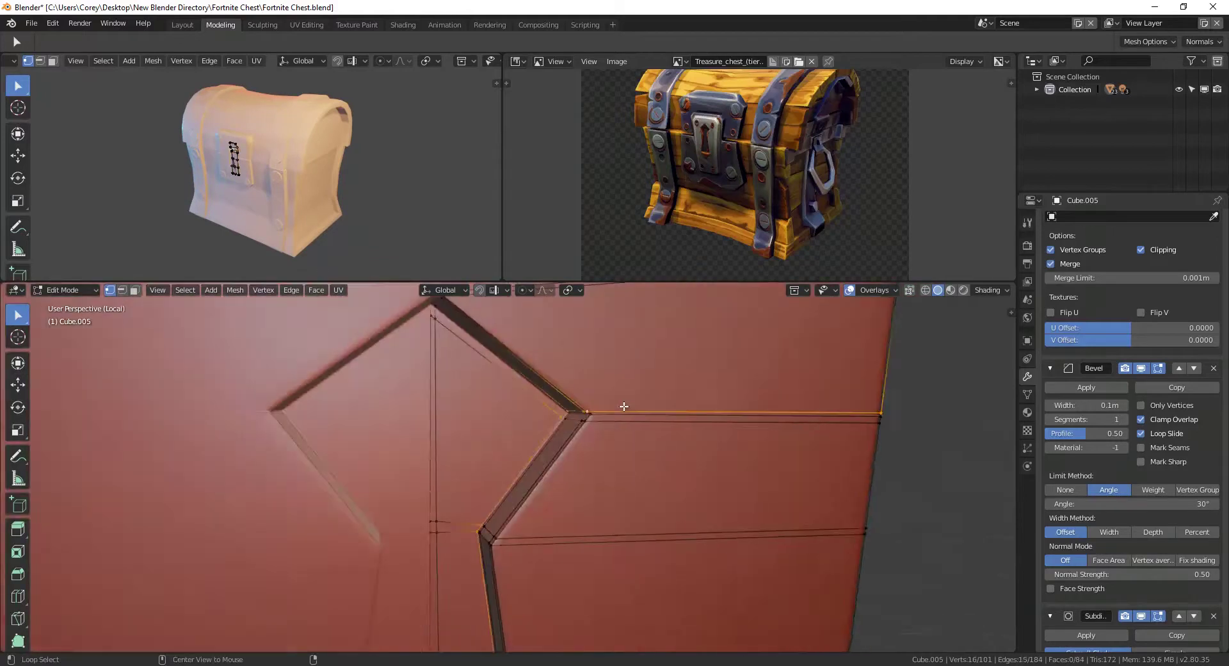
pyautogui.scroll(-4, 624, 406)
pyautogui.press('Tab')
pyautogui.moveTo(631, 472); pyautogui.dragTo(566, 472, button='middle')
pyautogui.press('KP_Divide')
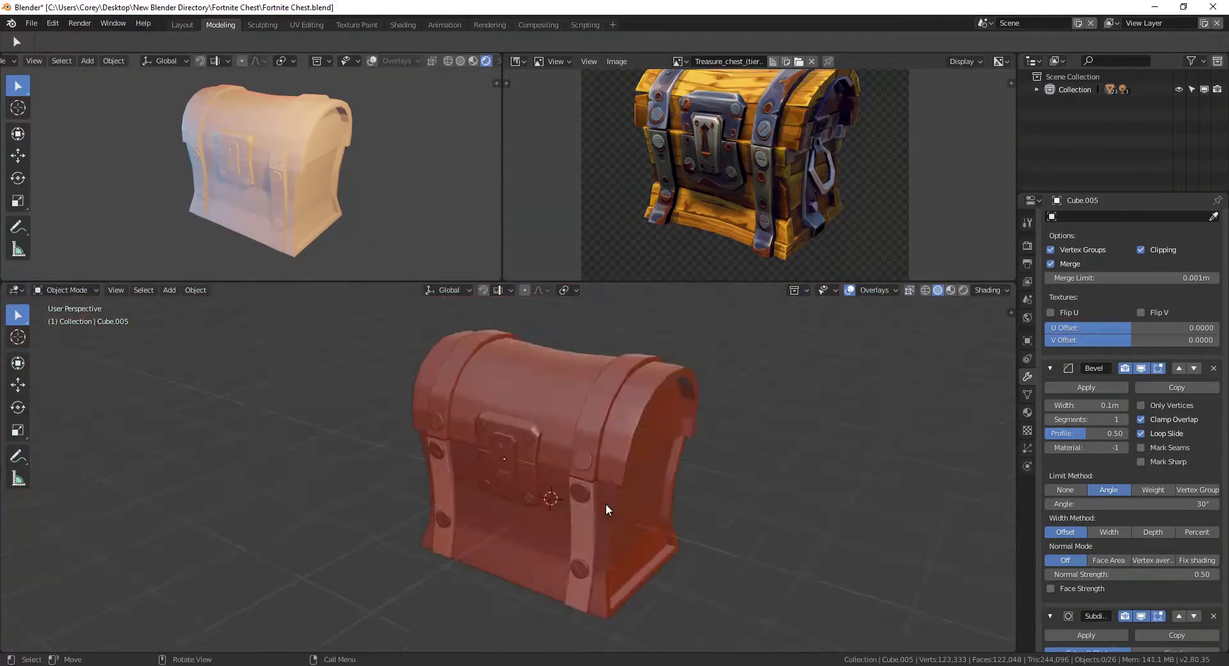
# Add a cube for the trim band, scale it down, and flatten it along Y.
pyautogui.click(665, 435)
pyautogui.press('s')
pyautogui.press('g')
pyautogui.press('y')
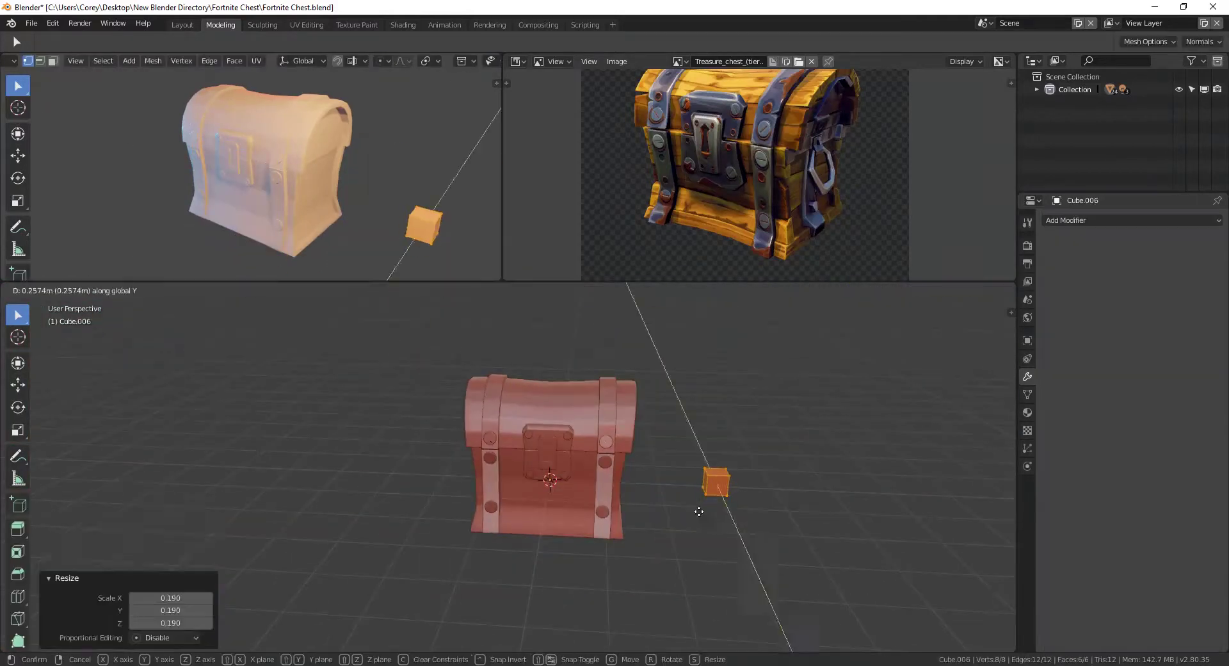
pyautogui.scroll(4, 596, 576)
pyautogui.press('Tab')
pyautogui.press('s')
pyautogui.press('y')
pyautogui.click(596, 576)
pyautogui.moveTo(596, 576); pyautogui.dragTo(546, 537, button='middle')
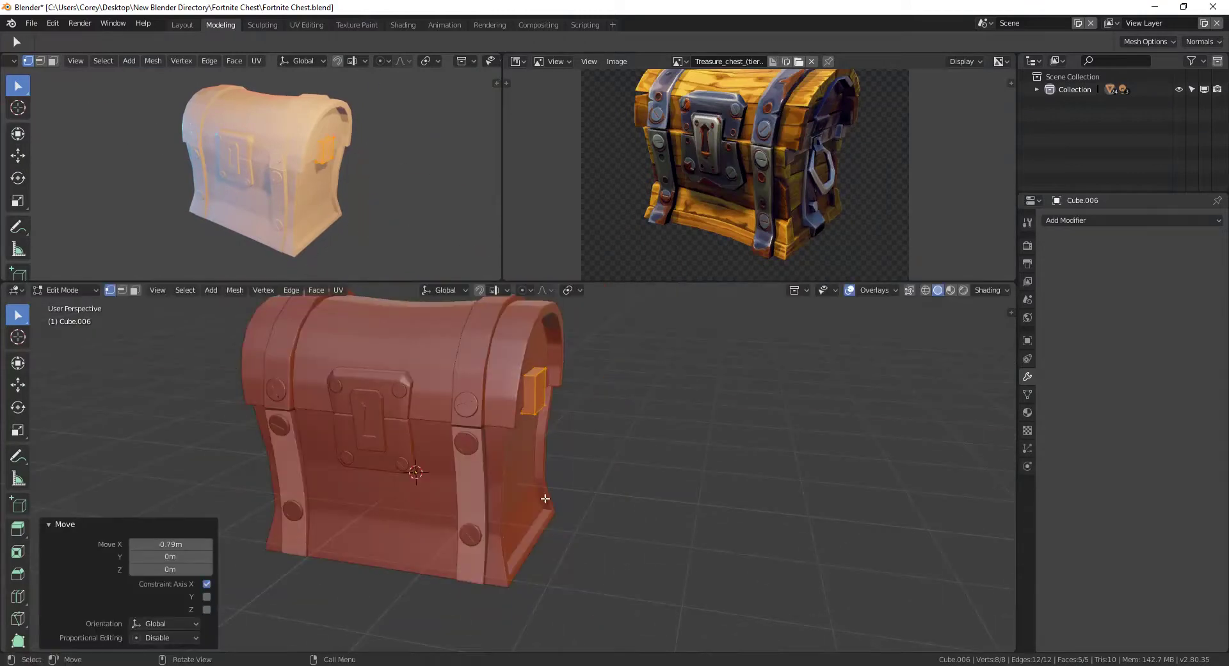
pyautogui.press('KP_3')
# Add a Mirror modifier, raise the band 3 on Z, and narrow it to 0.59 in X.
pyautogui.click(1131, 220)
pyautogui.click(974, 348)
pyautogui.press('g')
pyautogui.press('z')
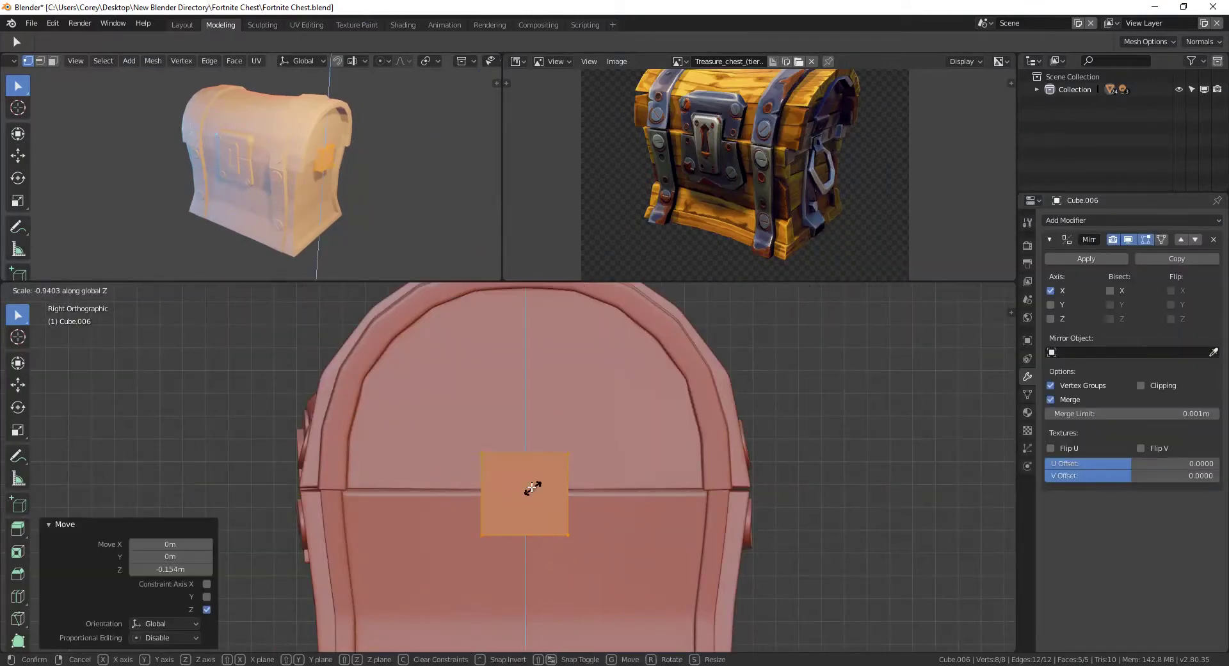
pyautogui.click(531, 488)
pyautogui.scroll(2, 576, 480)
pyautogui.write('gz')
pyautogui.write('3asx0.59')
pyautogui.press('Return')
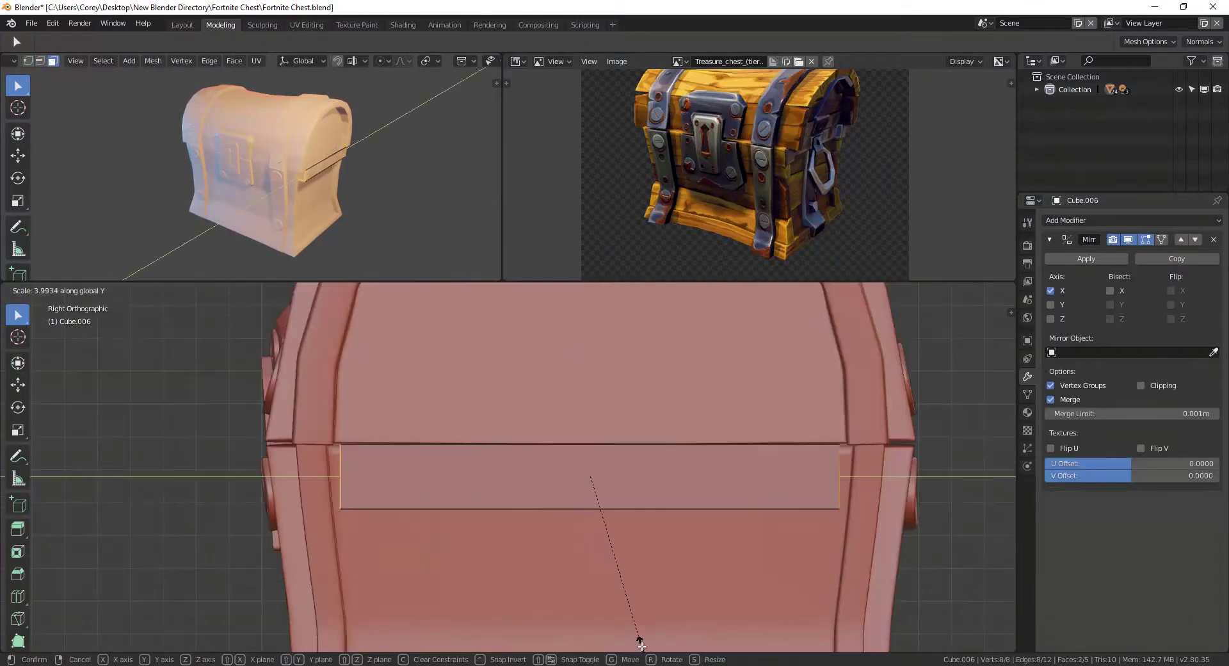
# Shift the band along X and tilt its faces around X to meet the lid seam.
pyautogui.moveTo(640, 643); pyautogui.dragTo(693, 505, button='middle')
pyautogui.press('g')
pyautogui.press('x')
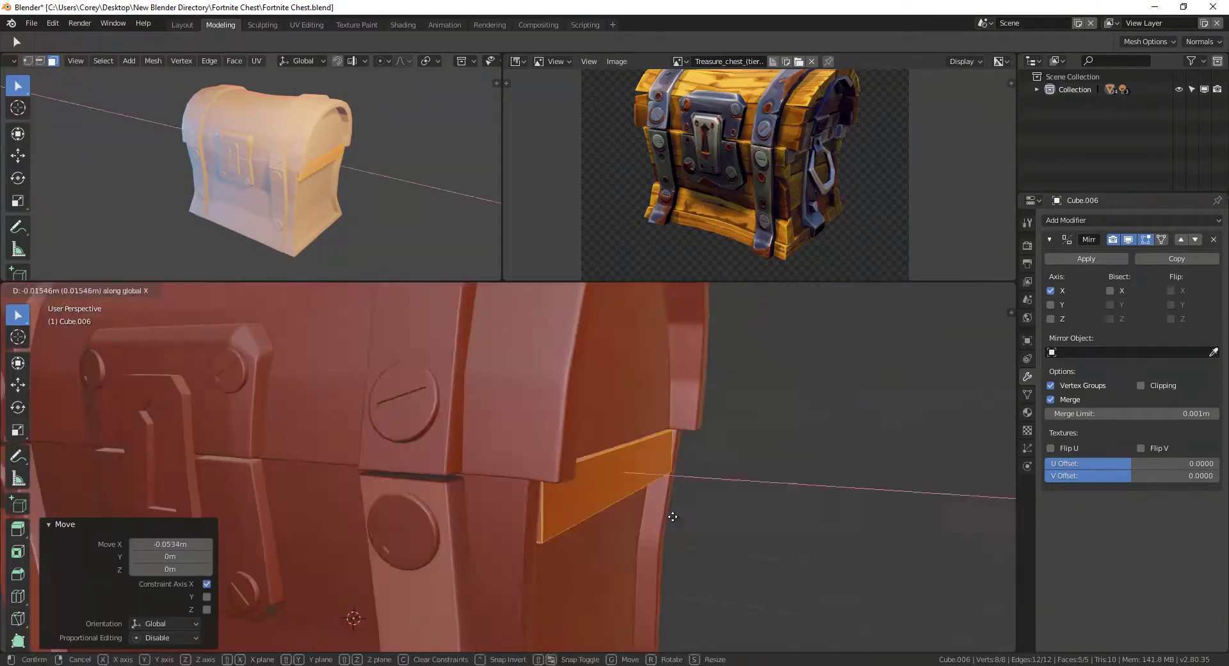
pyautogui.click(666, 509)
pyautogui.moveTo(562, 529)
pyautogui.mouseDown(button='middle')
pyautogui.moveTo(643, 447)
pyautogui.moveTo(336, 554)
pyautogui.mouseUp(button='middle')
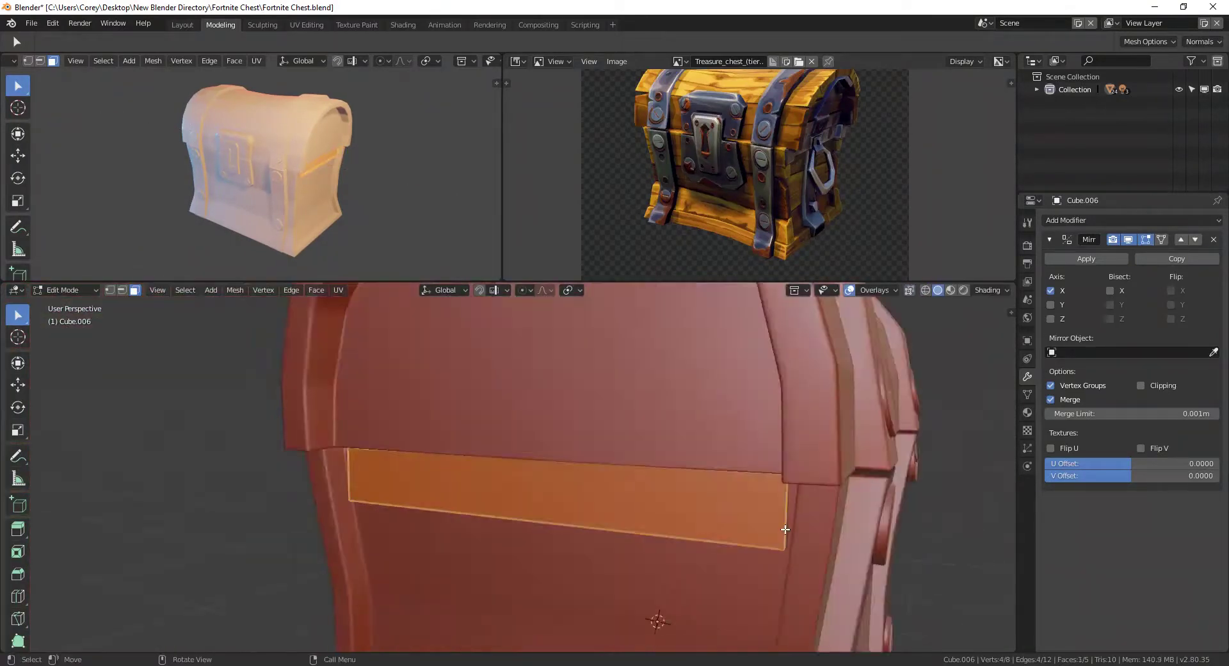
pyautogui.press('Escape')
pyautogui.moveTo(419, 551)
pyautogui.mouseDown(button='middle')
pyautogui.moveTo(563, 520)
pyautogui.moveTo(615, 485)
pyautogui.mouseUp(button='middle')
pyautogui.press('a')
pyautogui.press('r')
pyautogui.press('x')
pyautogui.press('x')
pyautogui.press('g')
pyautogui.press('x')
pyautogui.click(564, 547)
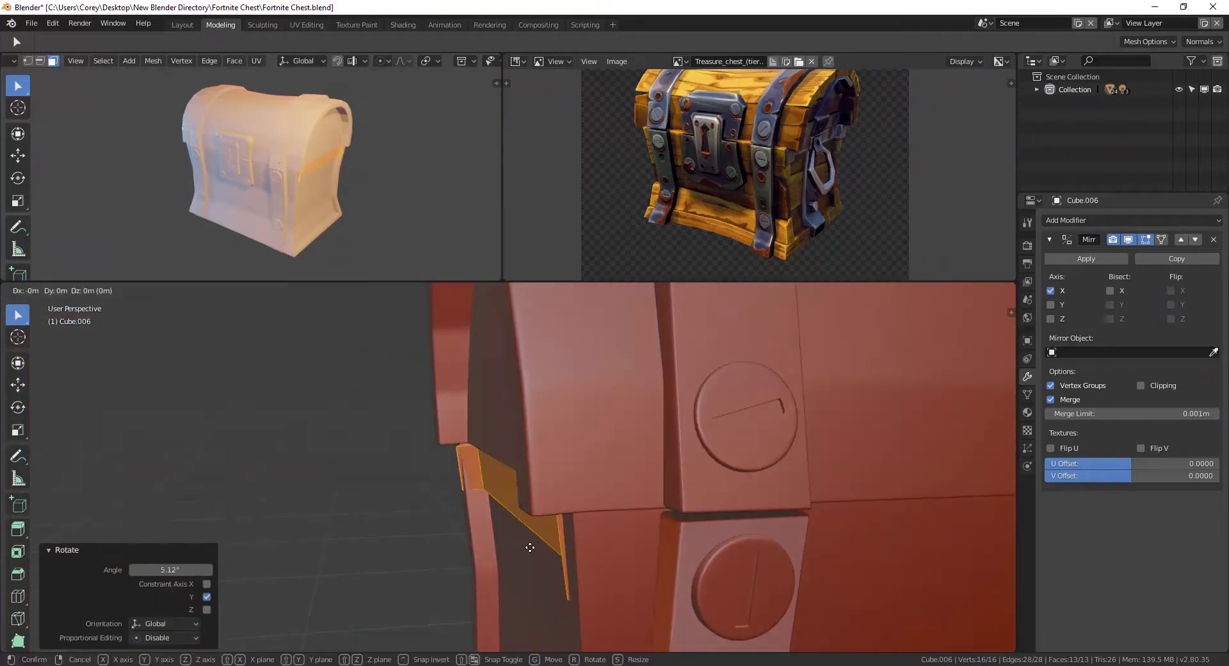
# Move the band's end vertices along Z to fit the lid strip.
pyautogui.moveTo(559, 551); pyautogui.dragTo(256, 375, button='middle')
pyautogui.press('1')
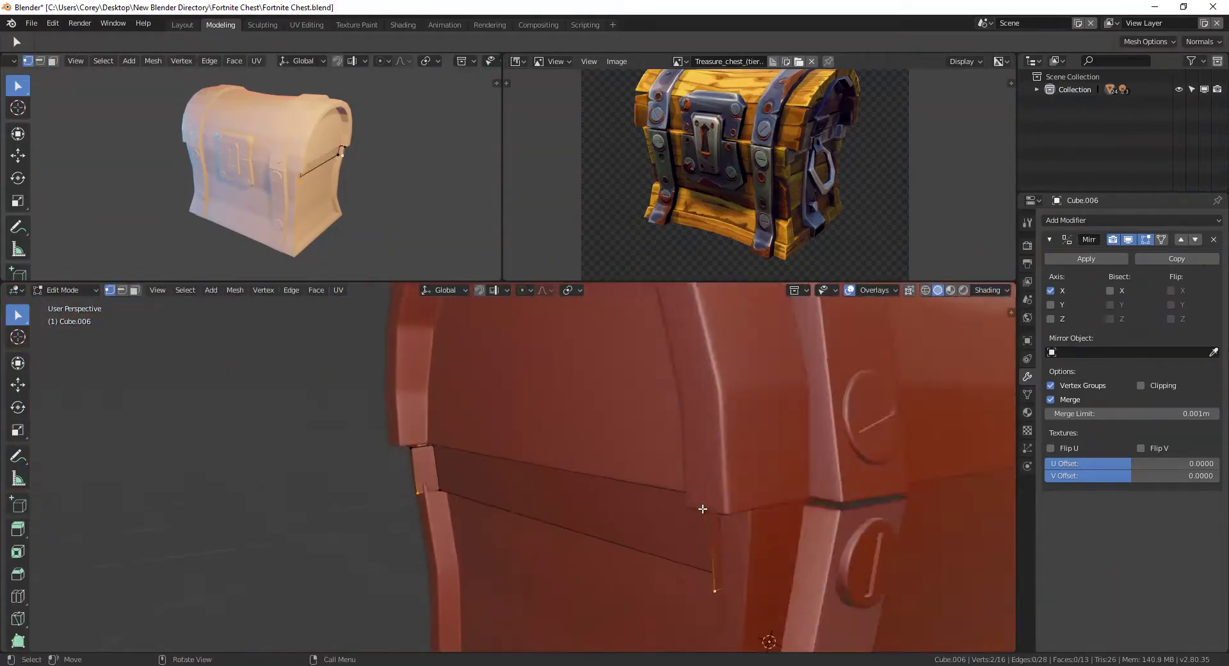
pyautogui.moveTo(409, 577)
pyautogui.mouseDown(button='middle')
pyautogui.moveTo(576, 563)
pyautogui.moveTo(768, 499)
pyautogui.mouseUp(button='middle')
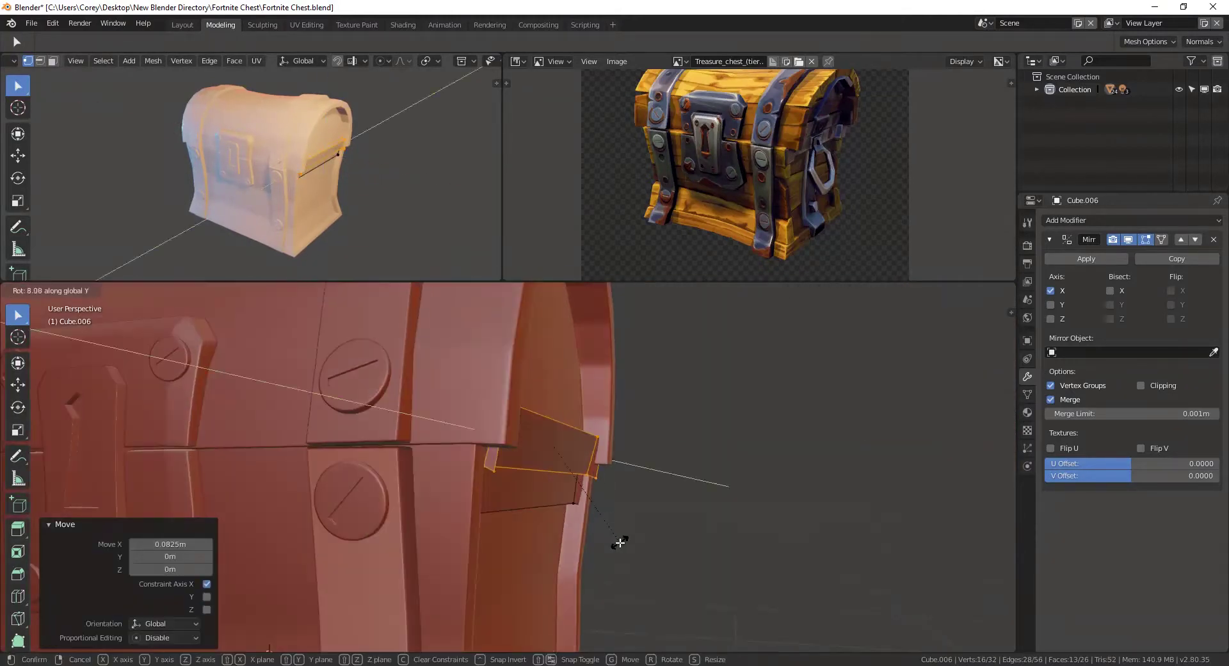
pyautogui.moveTo(620, 542); pyautogui.dragTo(485, 538, button='middle')
pyautogui.press('g')
pyautogui.press('z')
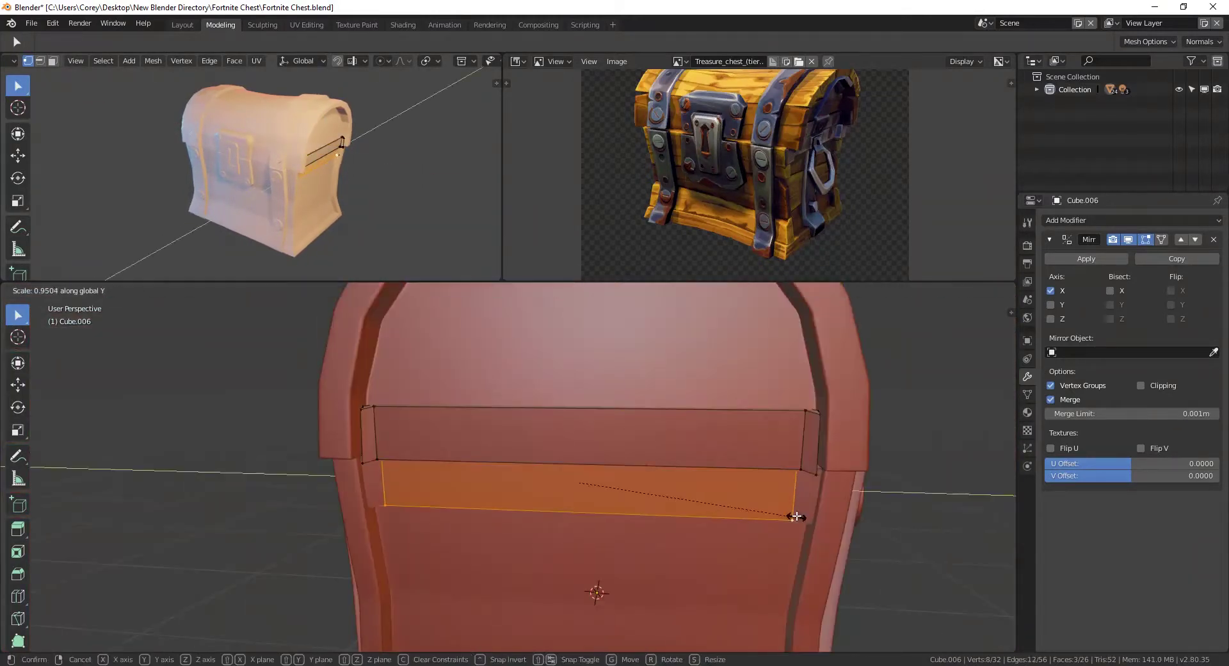
pyautogui.click(565, 463)
pyautogui.moveTo(565, 463)
pyautogui.mouseDown(button='middle')
pyautogui.moveTo(448, 467)
pyautogui.moveTo(702, 459)
pyautogui.moveTo(403, 439)
pyautogui.mouseUp(button='middle')
# Scale the band's selected edges along Y, then inspect the two mirrored bands in isolation.
pyautogui.hotkey('alt', 'a')
pyautogui.keyDown('alt'); pyautogui.click(771, 506); pyautogui.keyUp('alt')
pyautogui.moveTo(771, 505)
pyautogui.mouseDown(button='middle')
pyautogui.moveTo(617, 516)
pyautogui.moveTo(442, 564)
pyautogui.mouseUp(button='middle')
pyautogui.press('s')
pyautogui.press('y')
pyautogui.click(620, 512)
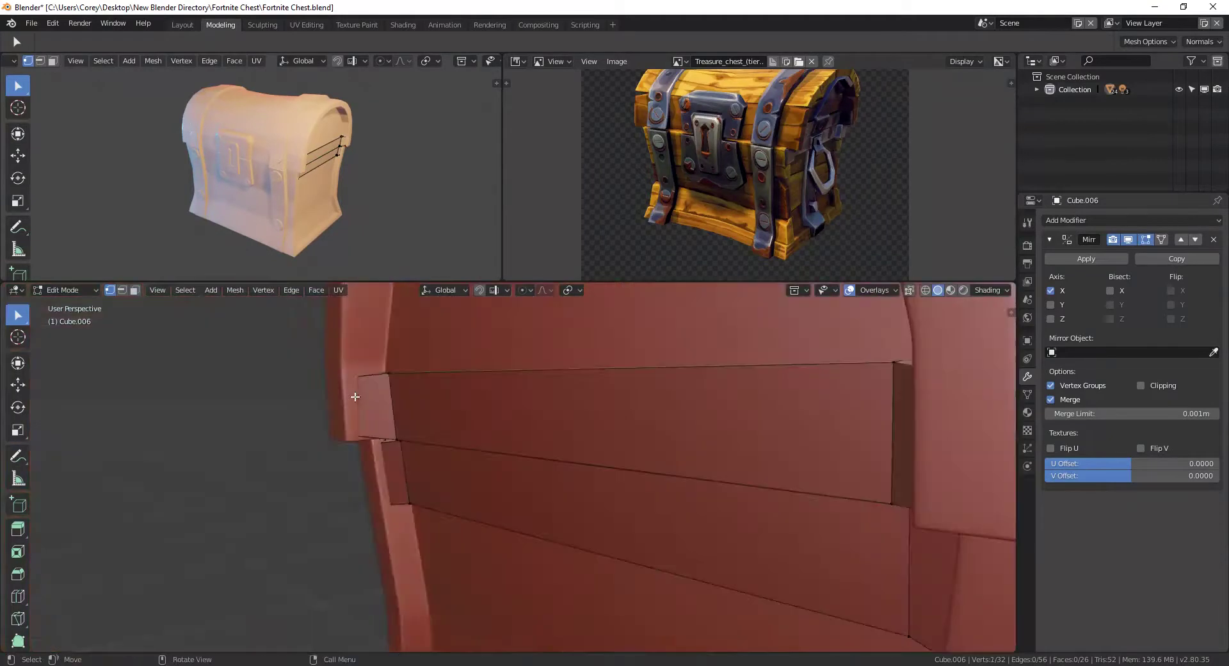
pyautogui.hotkey('alt', 'a')
pyautogui.press('KP_Divide')
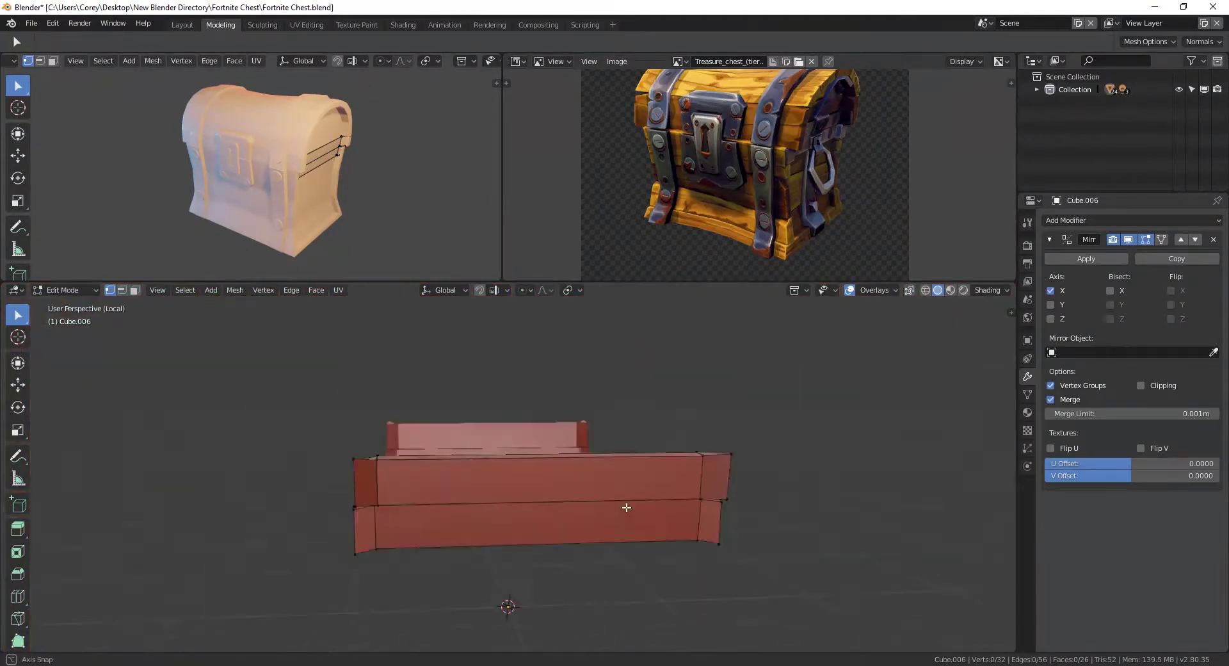
pyautogui.click(289, 548)
pyautogui.press('KP_Divide')
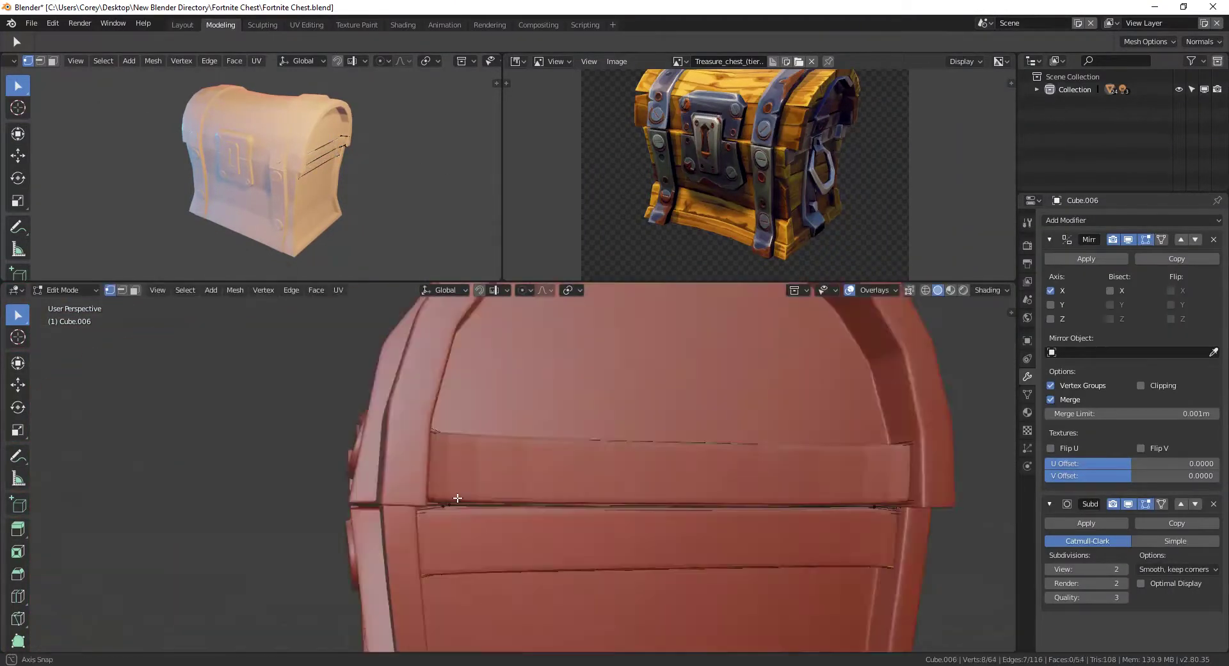
pyautogui.moveTo(290, 548)
pyautogui.mouseDown(button='middle')
pyautogui.moveTo(282, 501)
pyautogui.moveTo(510, 477)
pyautogui.mouseUp(button='middle')
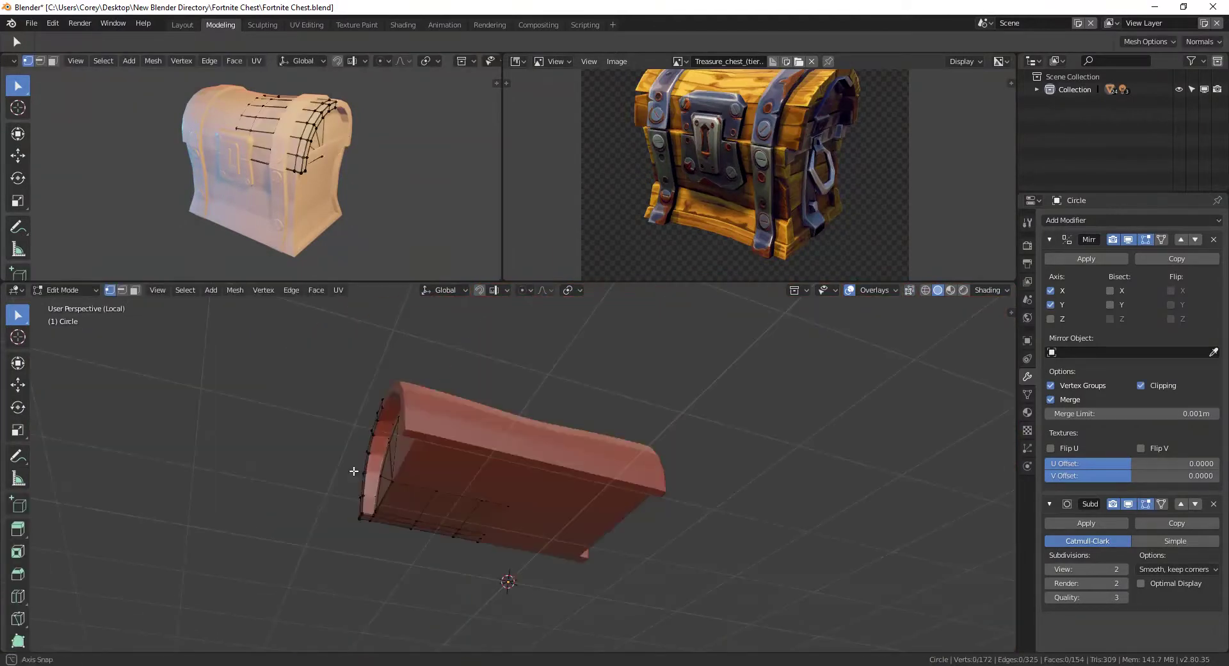
# Select the lid's end edges, try a Y move, then cancel and undo it.
pyautogui.click(542, 512)
pyautogui.press('Escape')
pyautogui.scroll(5, 542, 512)
pyautogui.moveTo(551, 384)
pyautogui.mouseDown(button='middle')
pyautogui.moveTo(405, 523)
pyautogui.moveTo(516, 530)
pyautogui.mouseUp(button='middle')
pyautogui.press('2')
pyautogui.keyDown('ctrl'); pyautogui.click(576, 492); pyautogui.keyUp('ctrl')
pyautogui.press('g')
pyautogui.press('y')
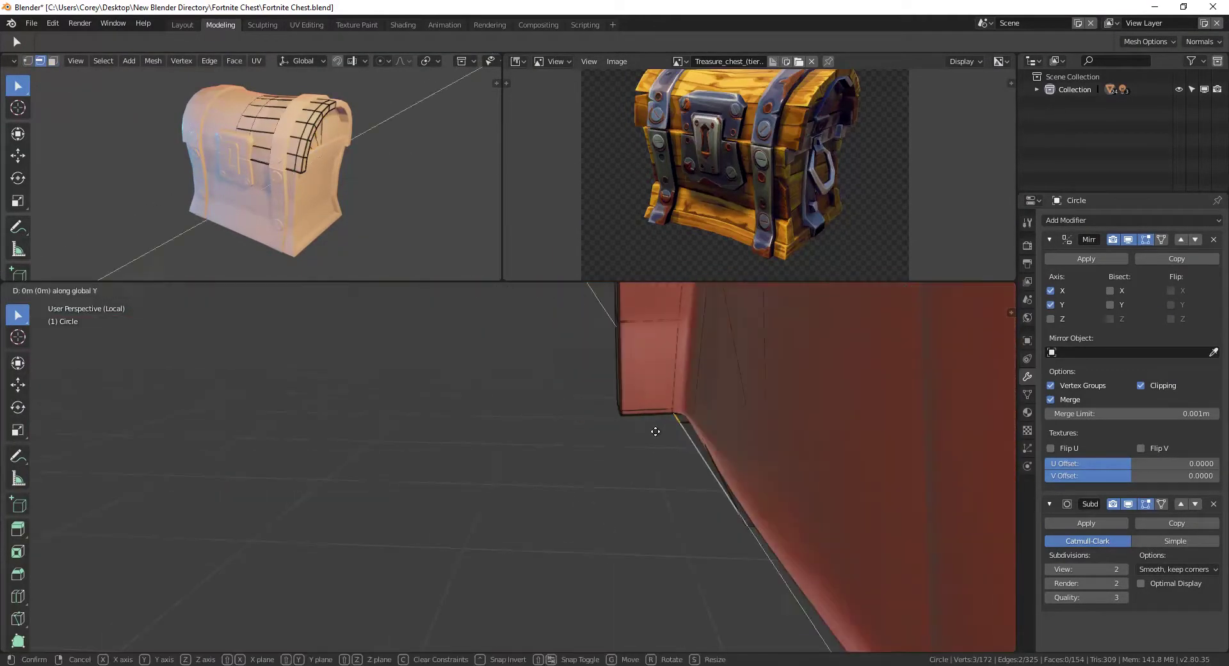
pyautogui.press('Escape')
pyautogui.hotkey('ctrl', 'z')
# Toggle wireframe view and start circle-selecting lid vertices.
pyautogui.moveTo(634, 447); pyautogui.dragTo(615, 422, button='middle')
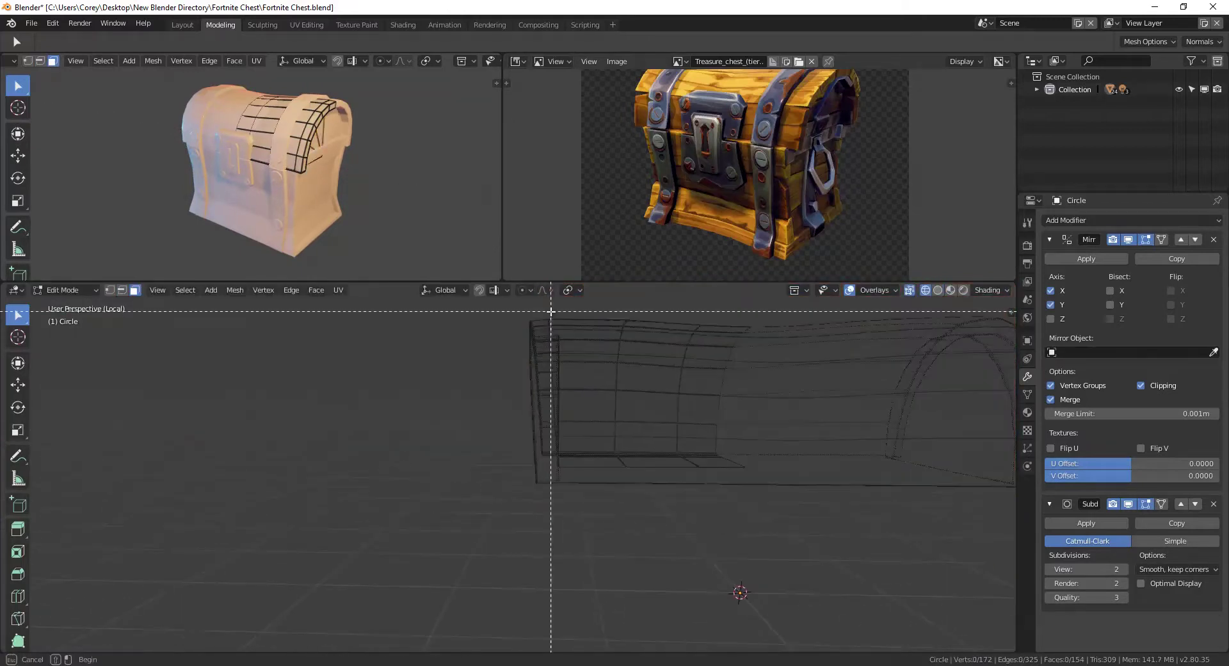
pyautogui.click(612, 531)
pyautogui.moveTo(521, 412)
pyautogui.mouseDown(button='middle')
pyautogui.moveTo(417, 544)
pyautogui.moveTo(384, 460)
pyautogui.moveTo(331, 472)
pyautogui.moveTo(491, 333)
pyautogui.mouseUp(button='middle')
pyautogui.press('1')
pyautogui.scroll(-3, 330, 471)
pyautogui.press('c')
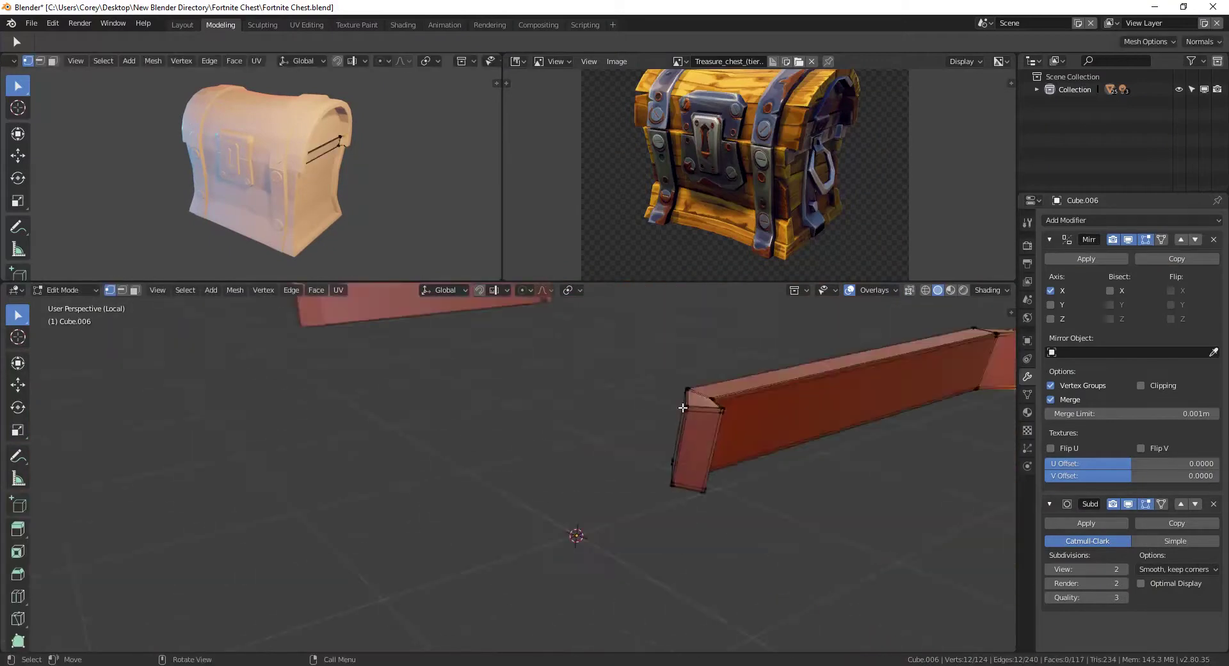
# Select the trim strip's end vertices to reshape its angled end.
pyautogui.press('c')
pyautogui.click(757, 473)
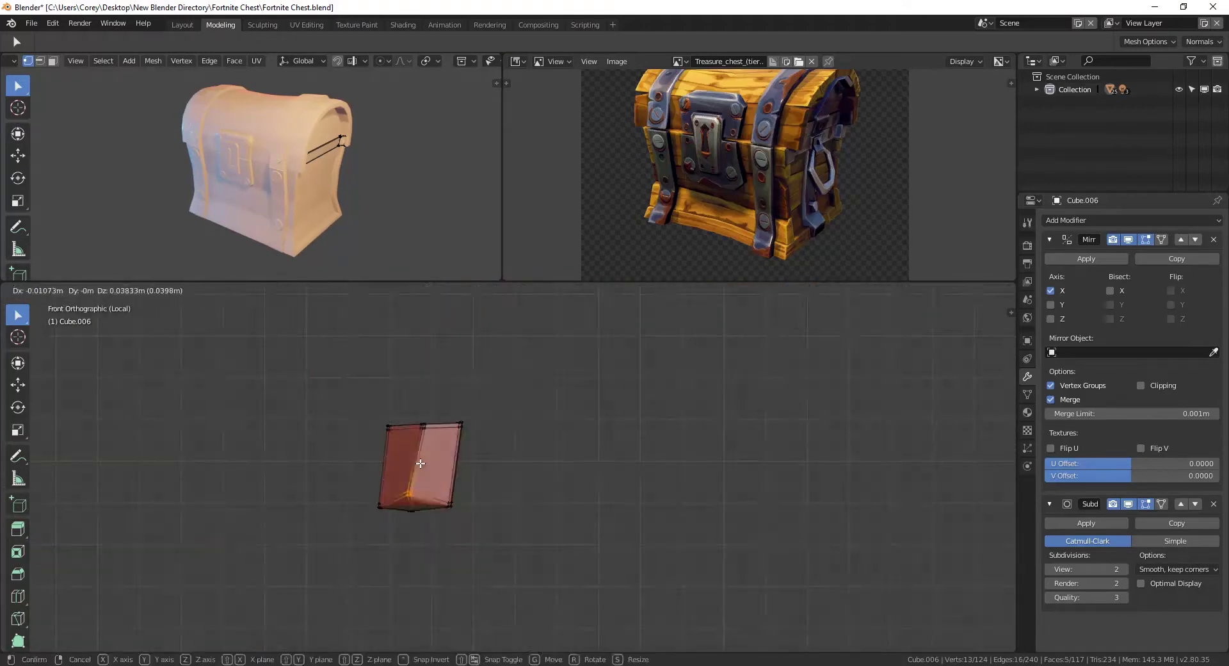
pyautogui.moveTo(340, 436); pyautogui.dragTo(337, 551, button='middle')
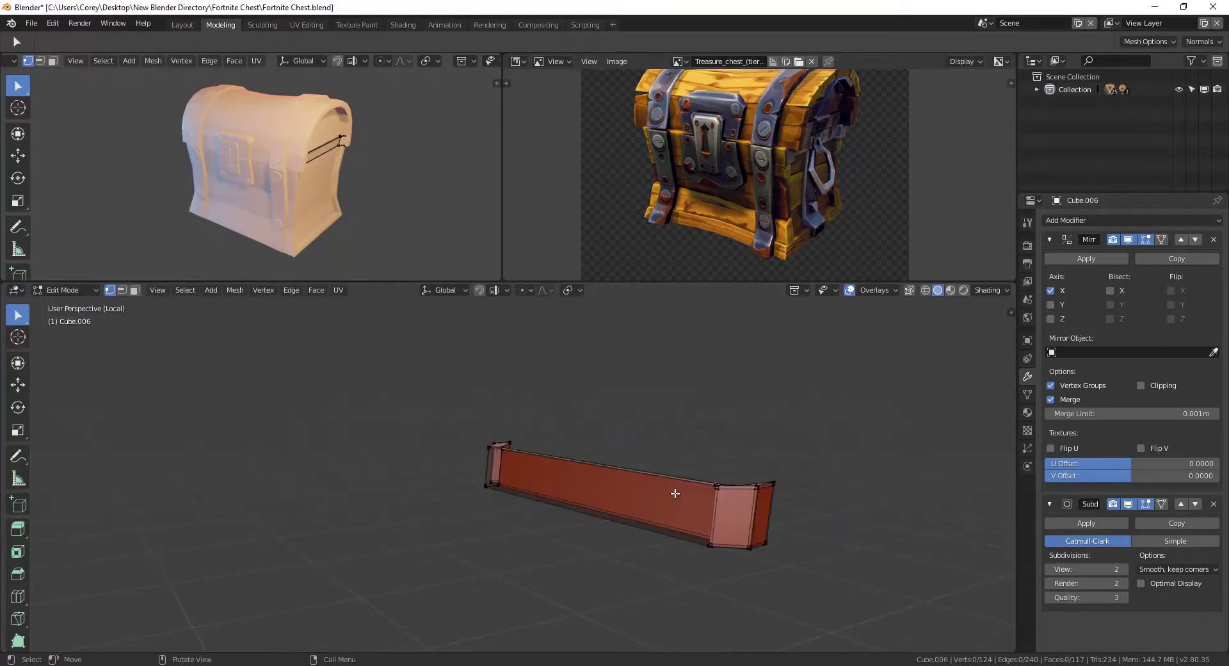
pyautogui.moveTo(655, 482); pyautogui.dragTo(529, 483, button='middle')
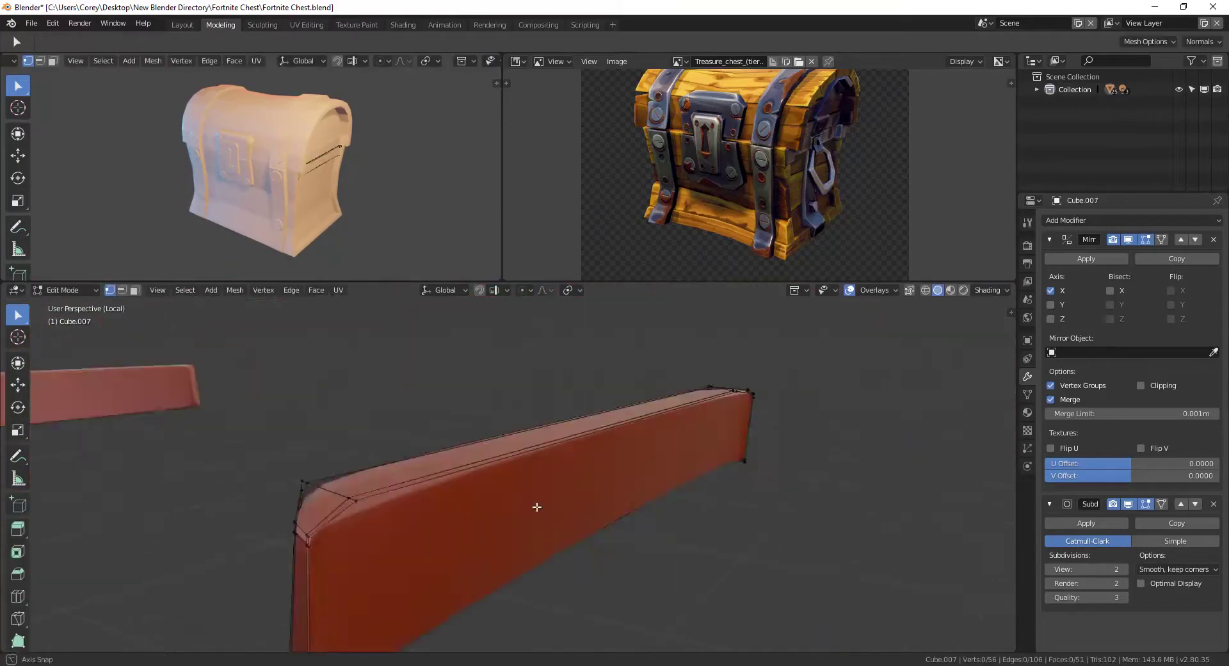
pyautogui.moveTo(536, 506); pyautogui.dragTo(424, 409, button='middle')
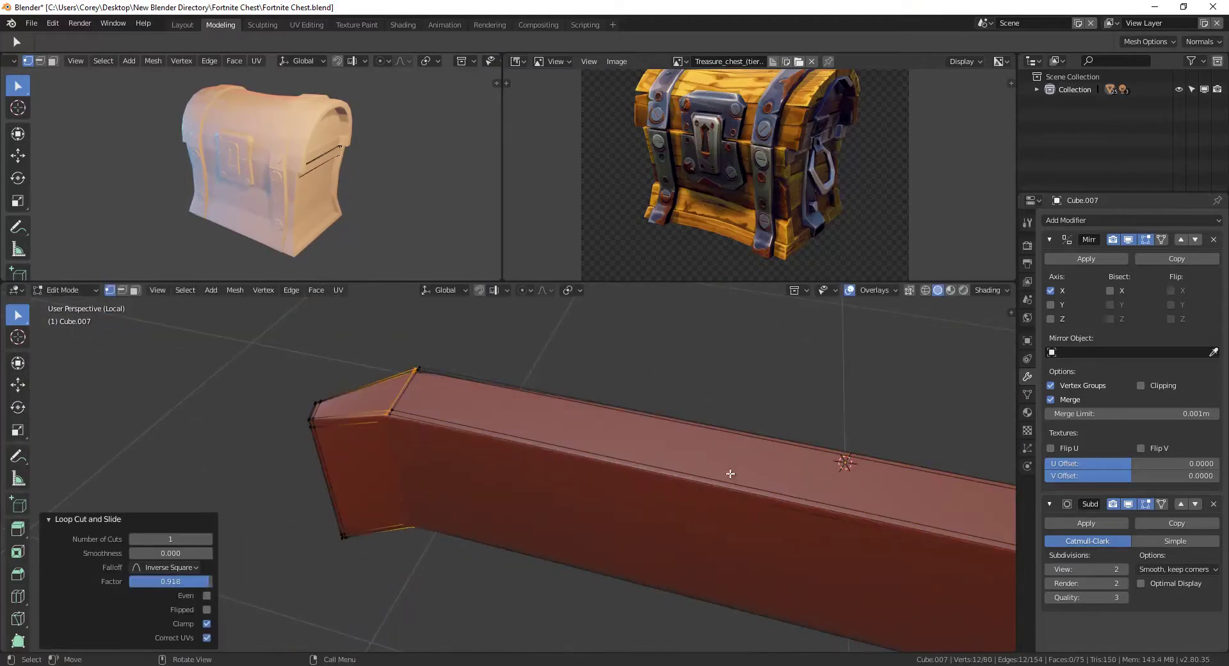
pyautogui.moveTo(731, 473); pyautogui.dragTo(505, 463, button='middle')
# Add an extra edge loop near the strip end, then leave Edit Mode.
pyautogui.hotkey('ctrl', 'r')
pyautogui.click(505, 463)
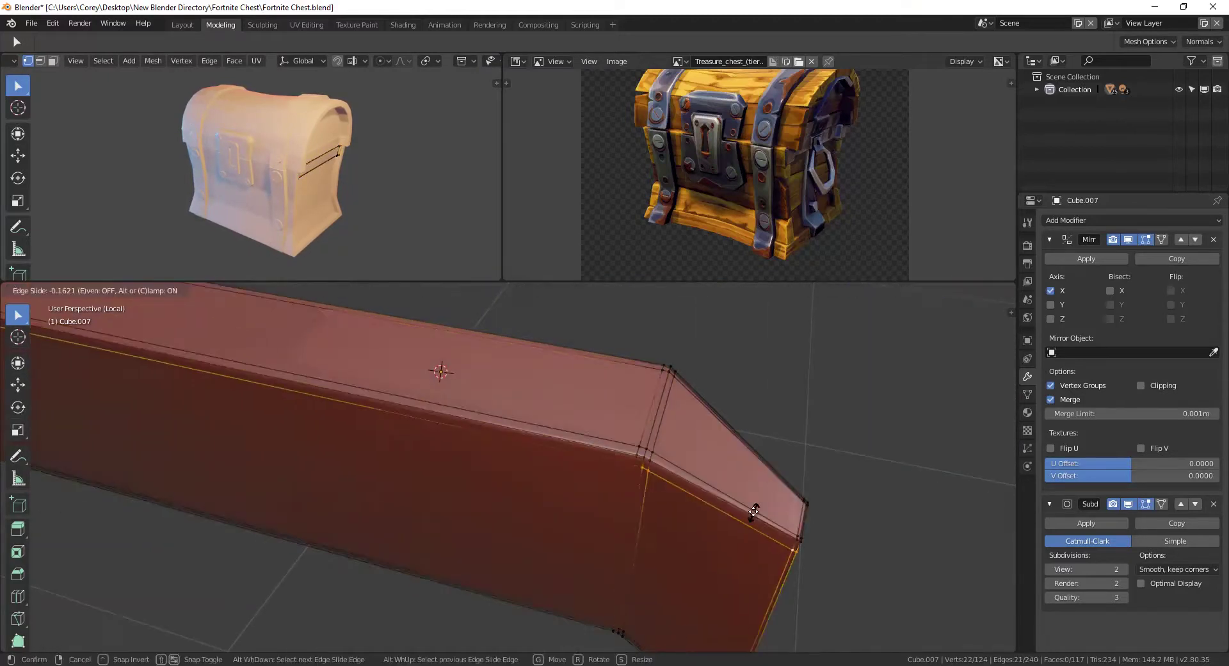
pyautogui.click(754, 512)
pyautogui.press('Tab')
# Bring the whole chest back into view and select the trim band Cube.006.
pyautogui.moveTo(557, 404); pyautogui.dragTo(410, 421, button='middle')
pyautogui.press('KP_Divide')
pyautogui.moveTo(366, 489)
pyautogui.mouseDown(button='middle')
pyautogui.moveTo(496, 514)
pyautogui.moveTo(576, 452)
pyautogui.mouseUp(button='middle')
pyautogui.click(514, 498)
pyautogui.moveTo(514, 498)
pyautogui.mouseDown(button='middle')
pyautogui.moveTo(641, 528)
pyautogui.moveTo(508, 489)
pyautogui.mouseUp(button='middle')
# Shrink the trim band slightly with a uniform scale.
pyautogui.press('s')
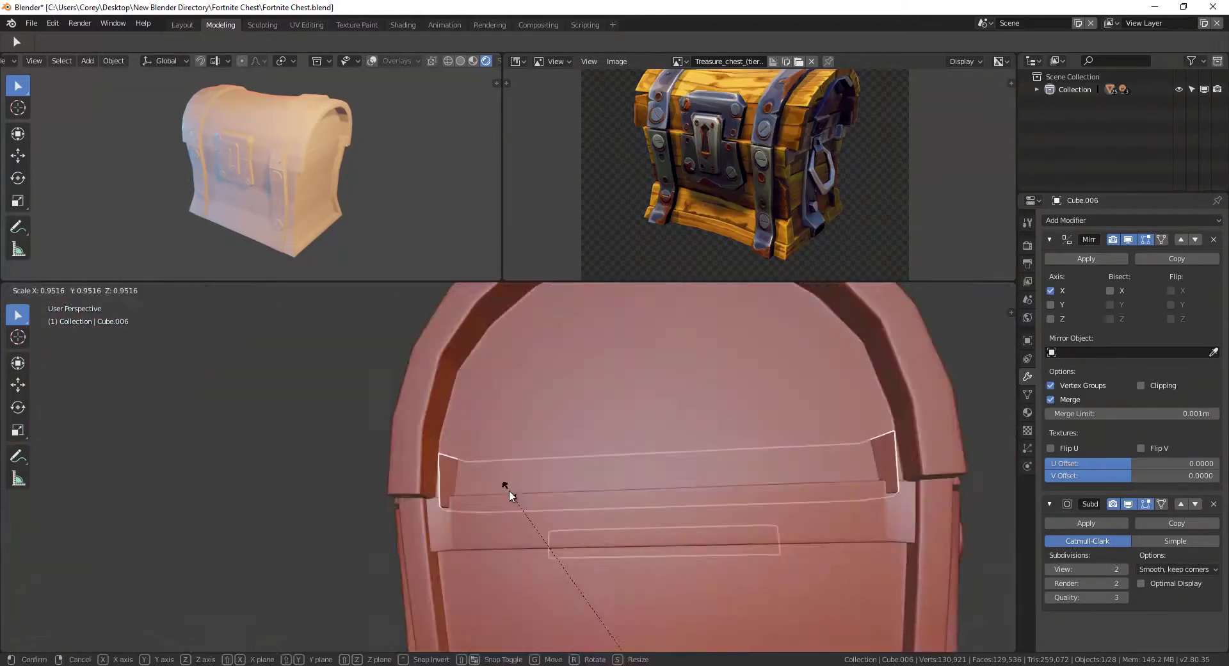
pyautogui.click(509, 490)
pyautogui.scroll(-3, 544, 544)
pyautogui.scroll(4, 394, 502)
pyautogui.moveTo(395, 502)
pyautogui.mouseDown(button='middle')
pyautogui.moveTo(537, 480)
pyautogui.moveTo(445, 537)
pyautogui.mouseUp(button='middle')
# Apply the band's scale and start tilting its side flap faces around Y.
pyautogui.rightClick(538, 480)
pyautogui.hotkey('ctrl', 'a')
pyautogui.press('Tab')
pyautogui.press('r')
pyautogui.press('y')
pyautogui.click(492, 485)
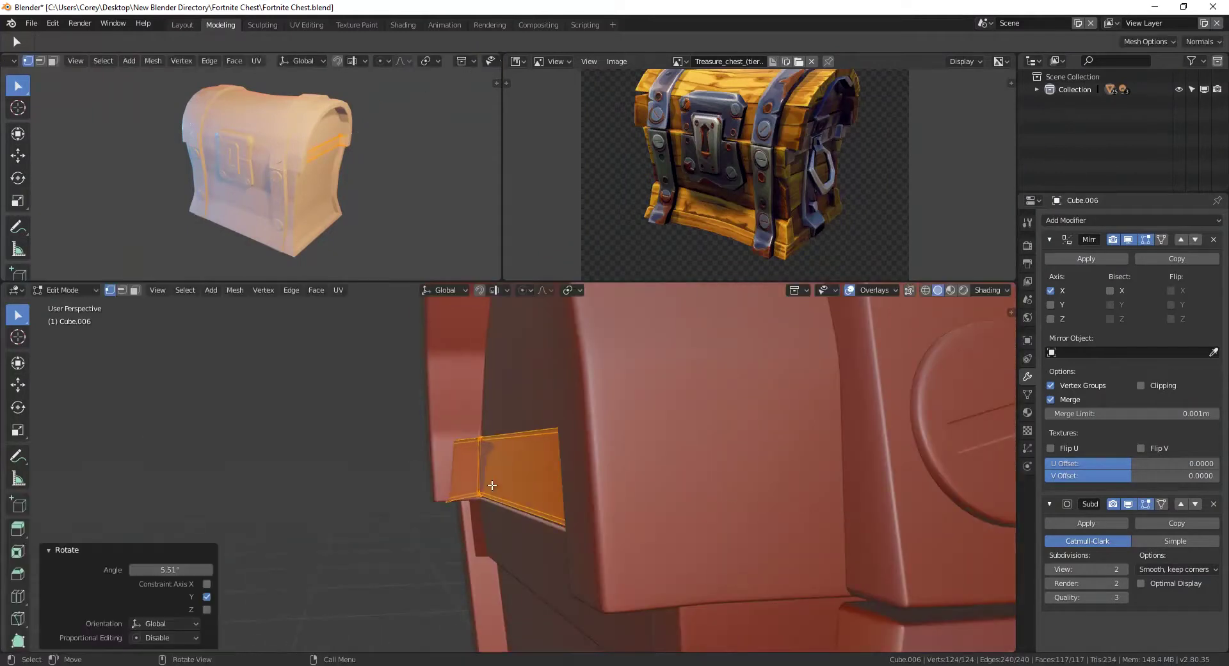
pyautogui.moveTo(492, 485); pyautogui.dragTo(413, 442, button='middle')
pyautogui.hotkey('alt', 'a')
pyautogui.press('Tab')
# Rotate the side flap 5.51° around Y and scale it along X to follow the chest side.
pyautogui.moveTo(924, 467)
pyautogui.mouseDown(button='middle')
pyautogui.moveTo(600, 496)
pyautogui.moveTo(504, 477)
pyautogui.moveTo(645, 462)
pyautogui.mouseUp(button='middle')
pyautogui.press('Tab')
pyautogui.press('Tab')
pyautogui.press('r')
pyautogui.press('y')
pyautogui.moveTo(809, 505)
pyautogui.mouseDown(button='middle')
pyautogui.moveTo(658, 508)
pyautogui.moveTo(650, 548)
pyautogui.moveTo(661, 507)
pyautogui.mouseUp(button='middle')
pyautogui.press('s')
pyautogui.press('x')
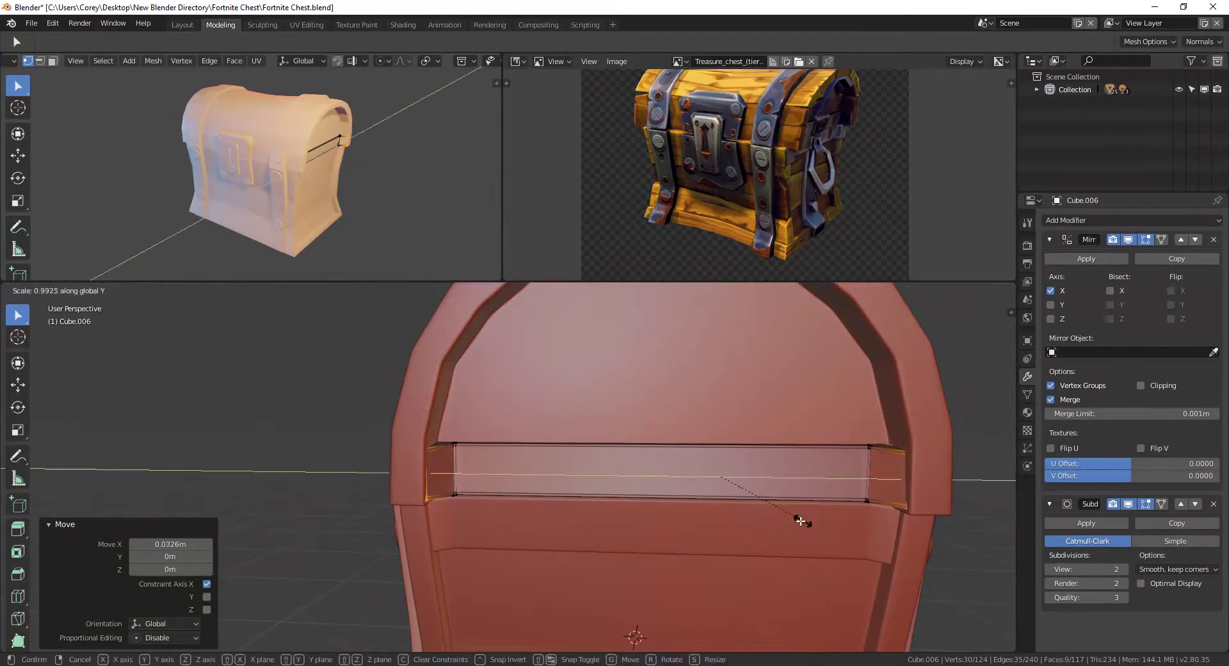
pyautogui.press('Escape')
# Isolate the band, smooth its vertices (Repeat 7) and nudge one end vertex.
pyautogui.press('KP_Divide')
pyautogui.moveTo(829, 561); pyautogui.dragTo(274, 489, button='middle')
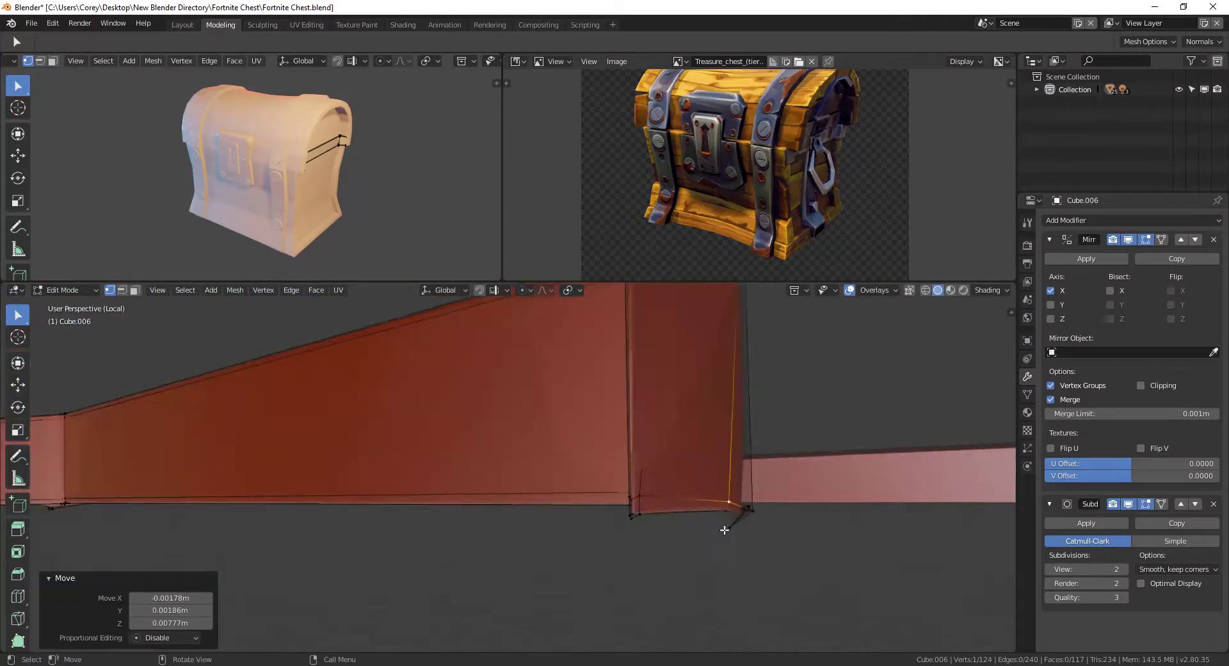
pyautogui.click(410, 461)
pyautogui.moveTo(207, 616)
pyautogui.mouseDown(button='middle')
pyautogui.moveTo(416, 573)
pyautogui.moveTo(340, 496)
pyautogui.mouseUp(button='middle')
pyautogui.moveTo(340, 496); pyautogui.dragTo(282, 501)
pyautogui.press('g')
pyautogui.moveTo(282, 501)
pyautogui.mouseDown(button='middle')
pyautogui.moveTo(567, 499)
pyautogui.moveTo(497, 568)
pyautogui.mouseUp(button='middle')
pyautogui.click(567, 499)
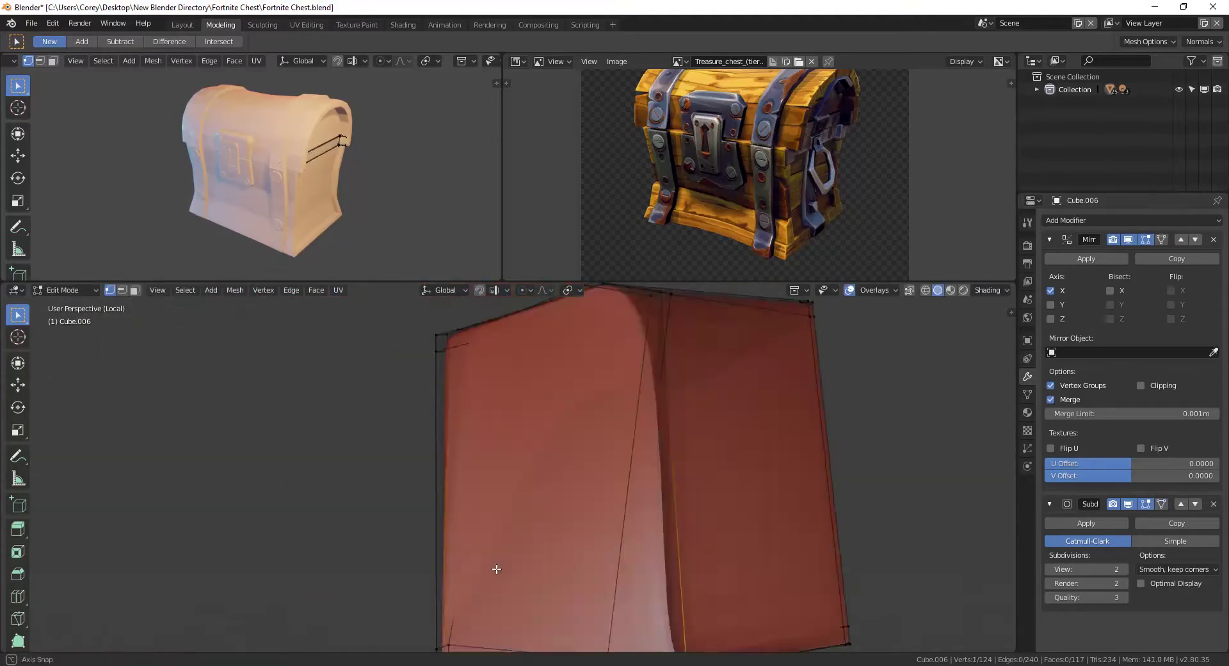
# Select a face on the Cube.006 side piece in face-select mode.
pyautogui.press('3')
pyautogui.scroll(-5, 497, 569)
pyautogui.click(562, 497)
pyautogui.moveTo(577, 427)
pyautogui.mouseDown(button='middle')
pyautogui.moveTo(502, 516)
pyautogui.moveTo(666, 447)
pyautogui.moveTo(559, 444)
pyautogui.moveTo(633, 481)
pyautogui.moveTo(565, 480)
pyautogui.moveTo(574, 496)
pyautogui.mouseUp(button='middle')
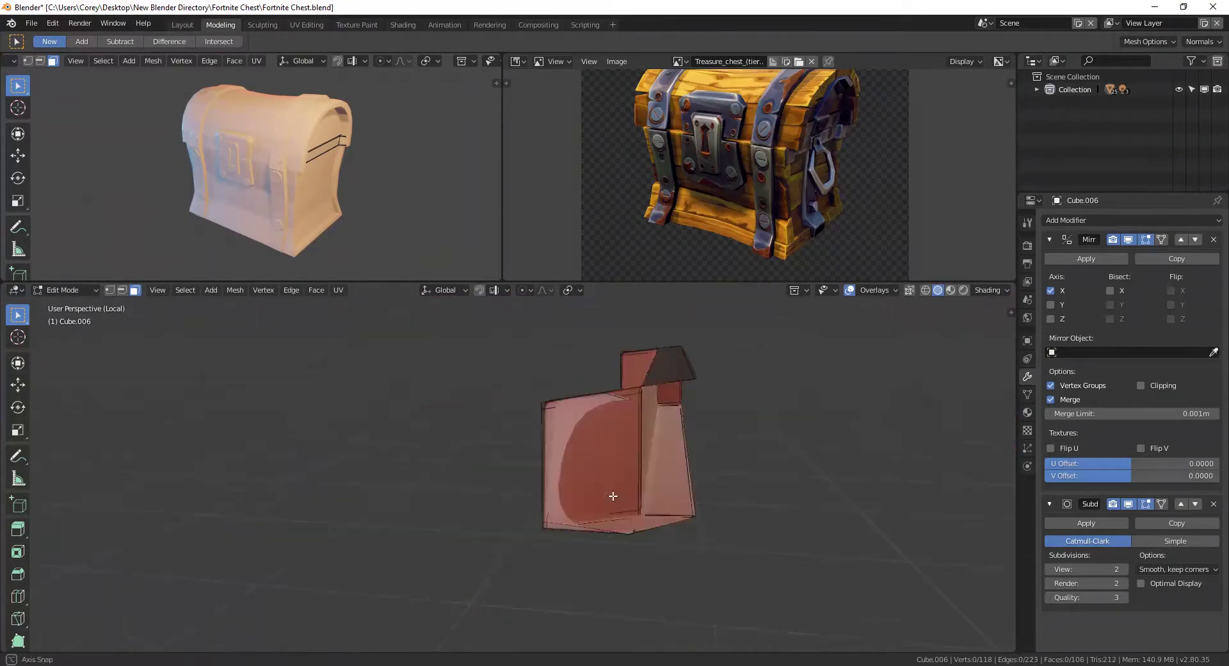
pyautogui.press('x')
pyautogui.moveTo(540, 625)
pyautogui.mouseDown(button='middle')
pyautogui.moveTo(711, 360)
pyautogui.moveTo(746, 386)
pyautogui.moveTo(583, 469)
pyautogui.mouseUp(button='middle')
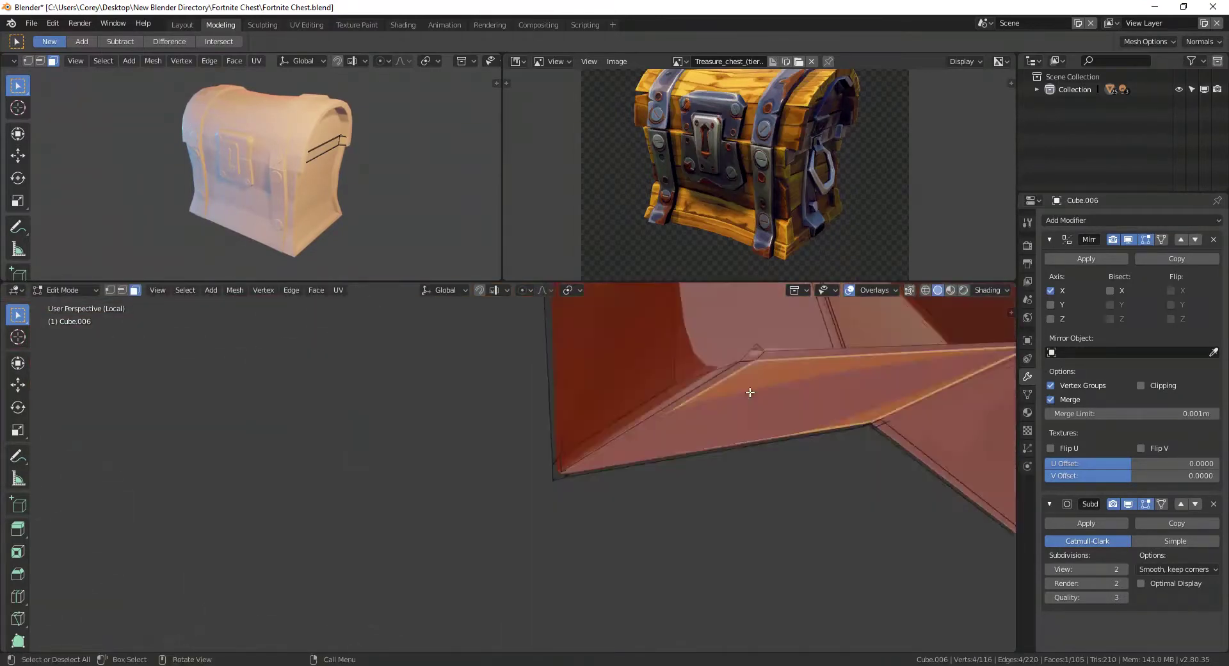
pyautogui.click(583, 469)
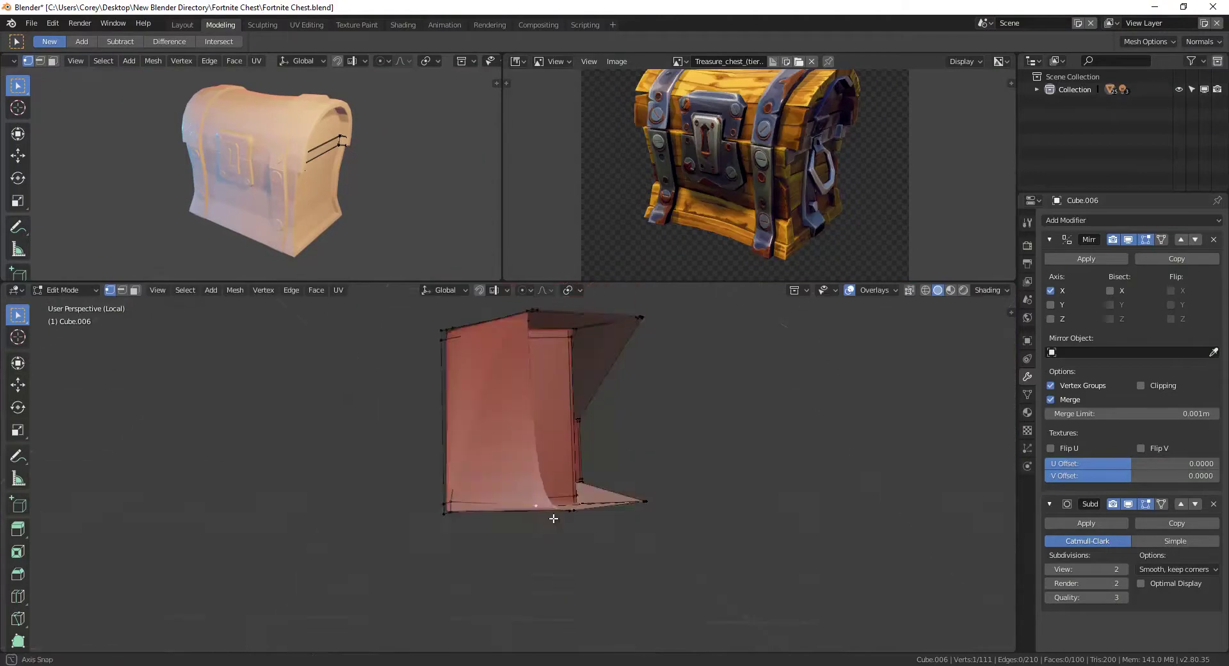
pyautogui.scroll(4, 553, 519)
pyautogui.moveTo(627, 488)
pyautogui.mouseDown(button='middle')
pyautogui.moveTo(718, 412)
pyautogui.moveTo(445, 474)
pyautogui.mouseUp(button='middle')
# Nudge the side piece's corner vertices along the X and Z axes.
pyautogui.press('g')
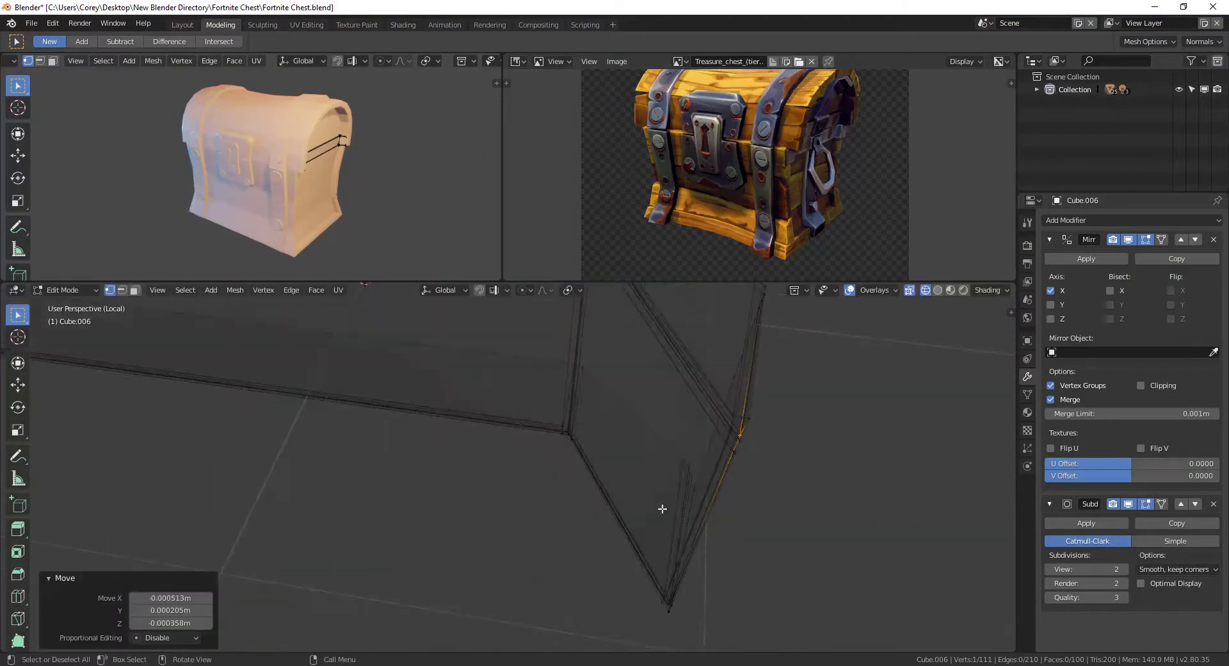
pyautogui.hotkey('shift', 'z')
pyautogui.moveTo(662, 509)
pyautogui.mouseDown(button='middle')
pyautogui.moveTo(559, 405)
pyautogui.moveTo(544, 447)
pyautogui.mouseUp(button='middle')
pyautogui.press('g')
pyautogui.press('x')
pyautogui.click(545, 447)
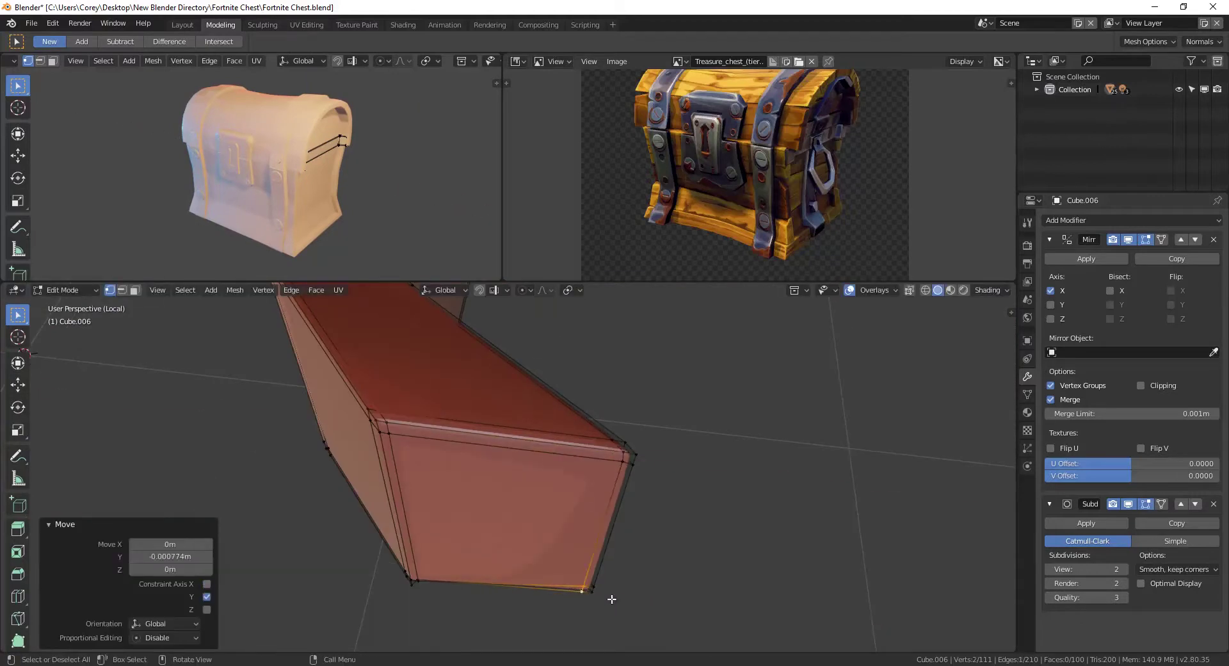
pyautogui.moveTo(612, 598); pyautogui.dragTo(500, 581, button='middle')
pyautogui.press('g')
pyautogui.press('z')
pyautogui.moveTo(436, 413); pyautogui.dragTo(343, 432, button='middle')
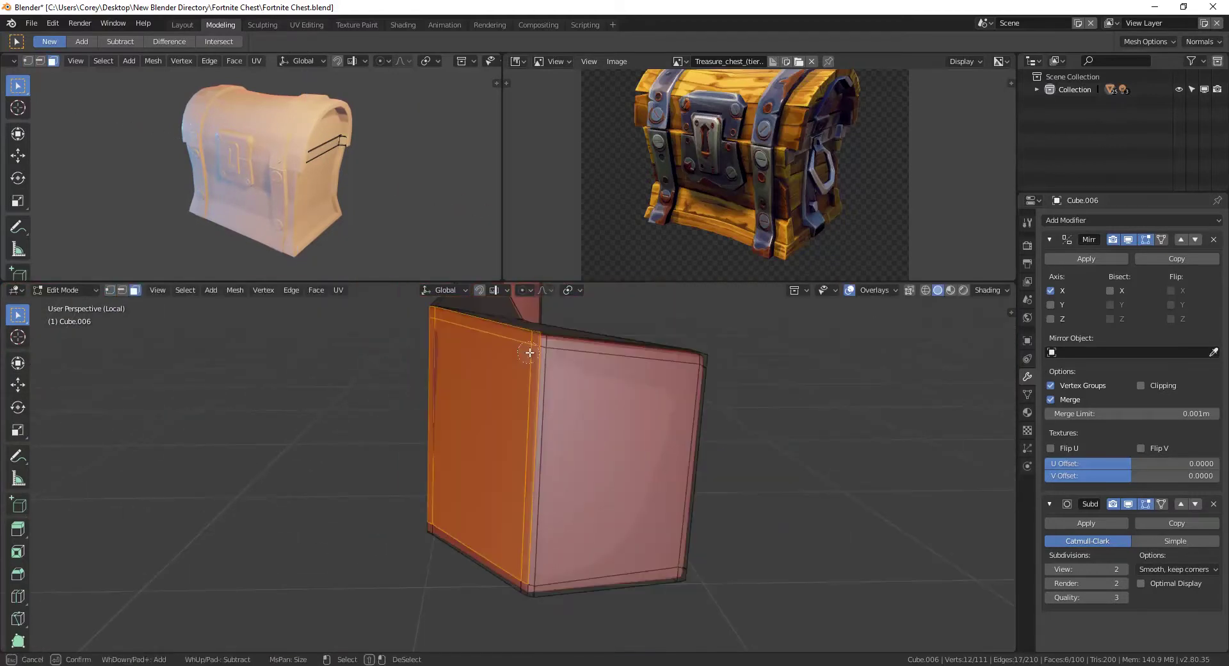
# Finish an X move on the piece in front view, then show the whole chest.
pyautogui.press('Tab')
pyautogui.press('KP_Divide')
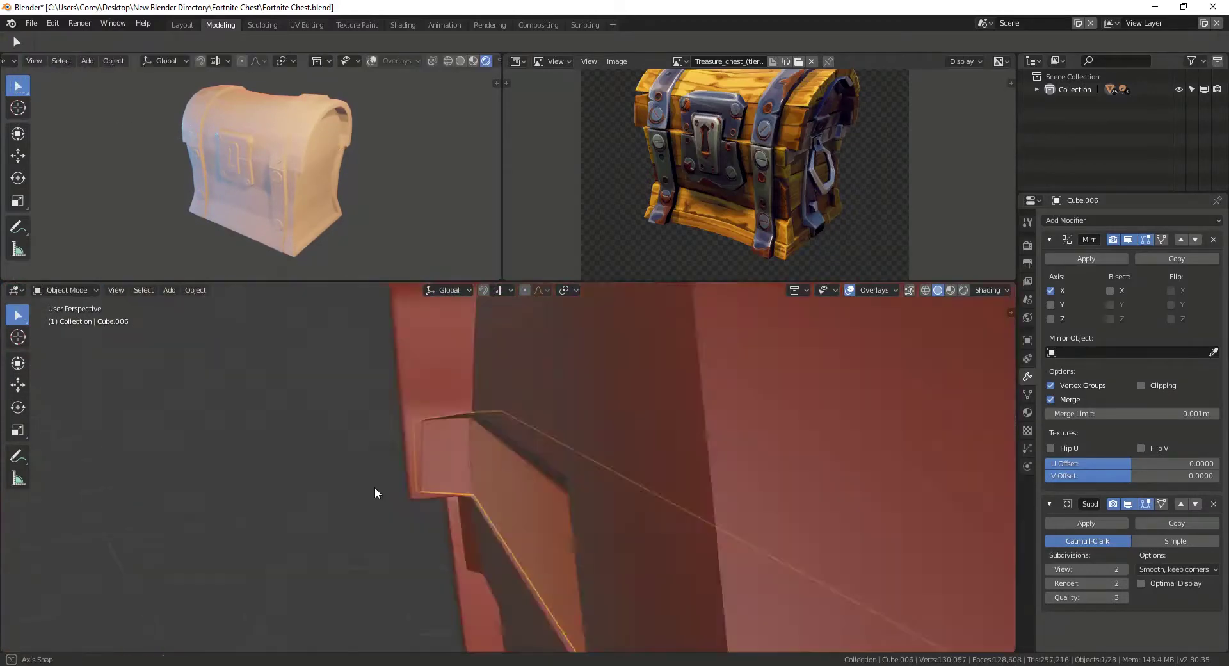
pyautogui.moveTo(374, 487); pyautogui.dragTo(726, 473, button='middle')
pyautogui.press('KP_Divide')
pyautogui.press('Tab')
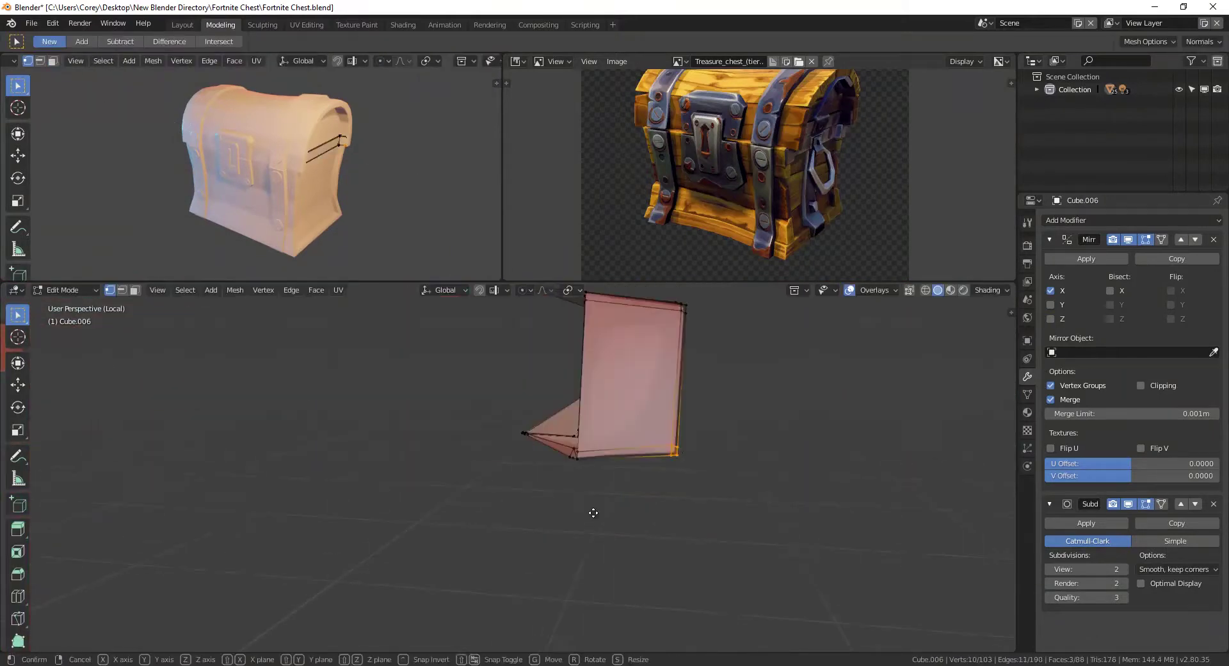
pyautogui.click(593, 512)
pyautogui.press('KP_1')
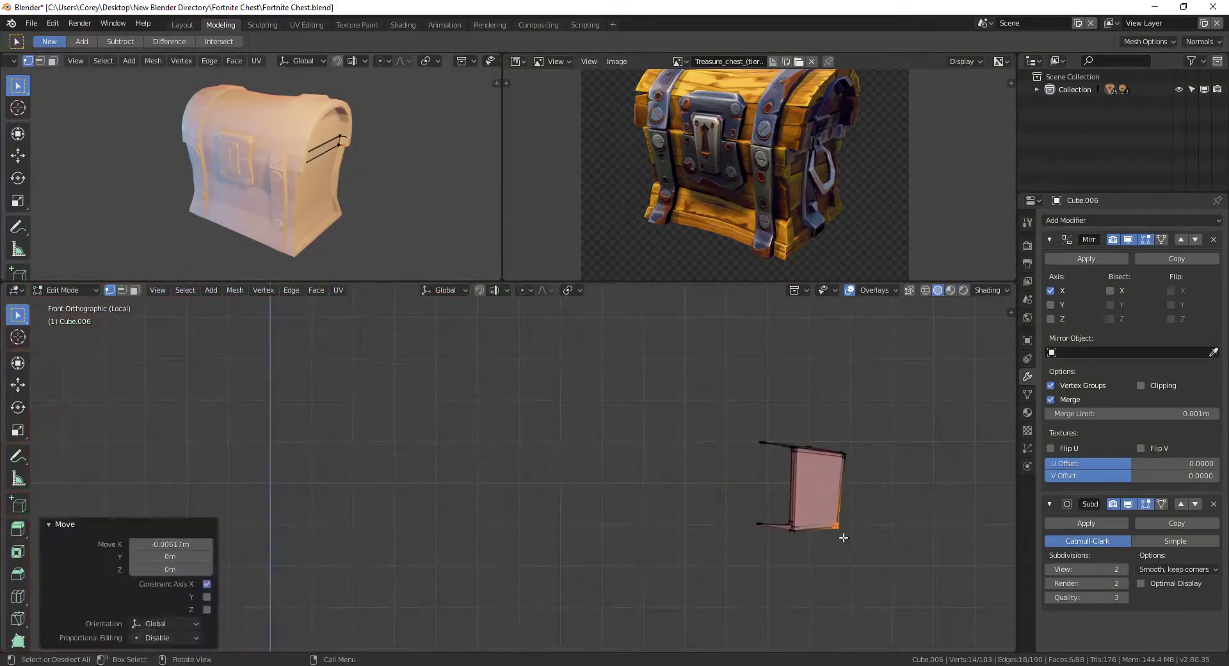
pyautogui.press('Tab')
pyautogui.press('KP_Divide')
pyautogui.moveTo(649, 437); pyautogui.dragTo(563, 502, button='middle')
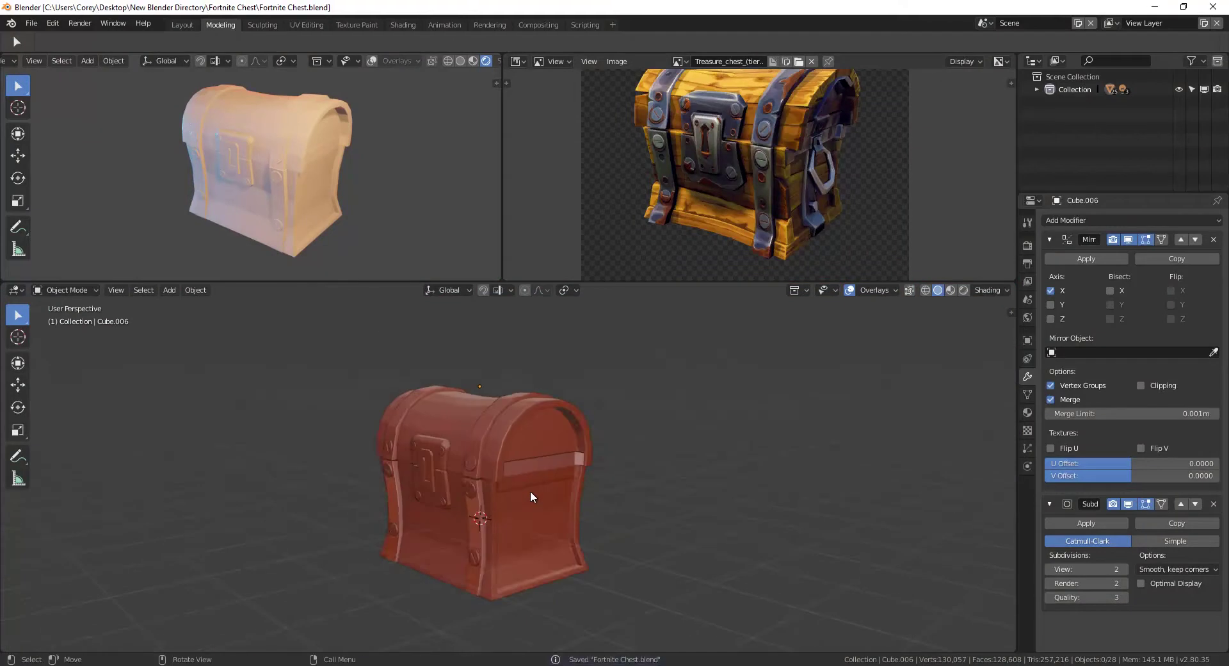
# Shift the lock hasp along X and resize it.
pyautogui.scroll(2, 617, 460)
pyautogui.moveTo(617, 460); pyautogui.dragTo(629, 482, button='middle')
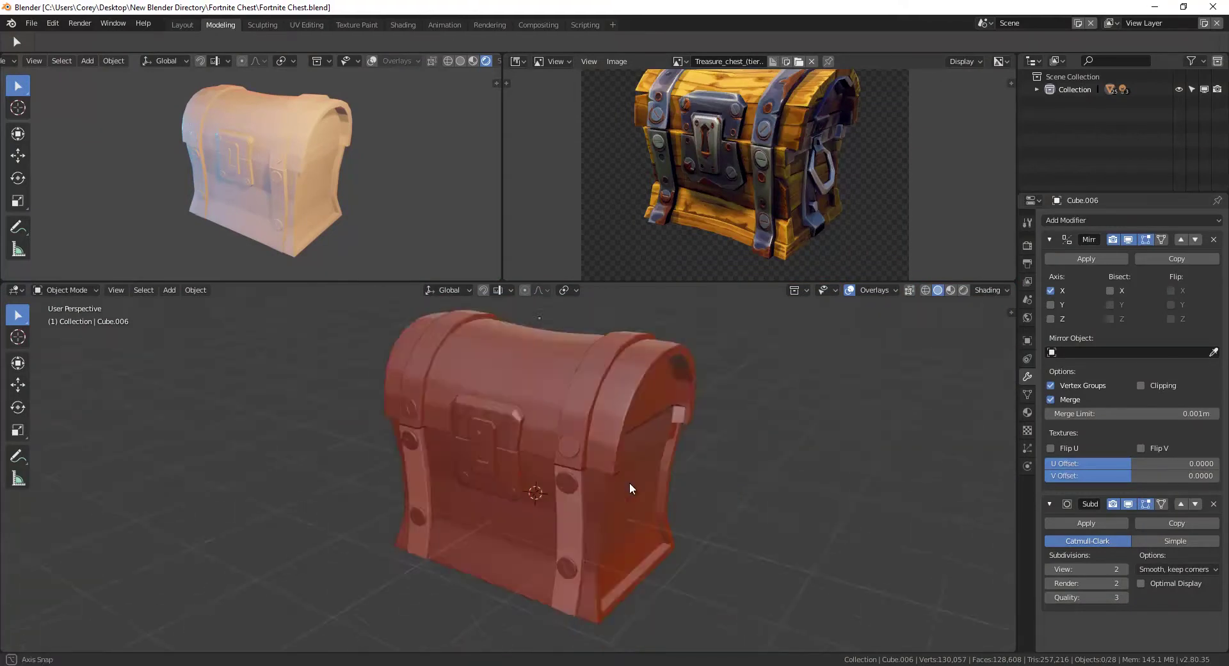
pyautogui.scroll(3, 501, 476)
pyautogui.click(490, 500)
pyautogui.press('g')
pyautogui.press('x')
pyautogui.click(396, 503)
pyautogui.scroll(2, 348, 366)
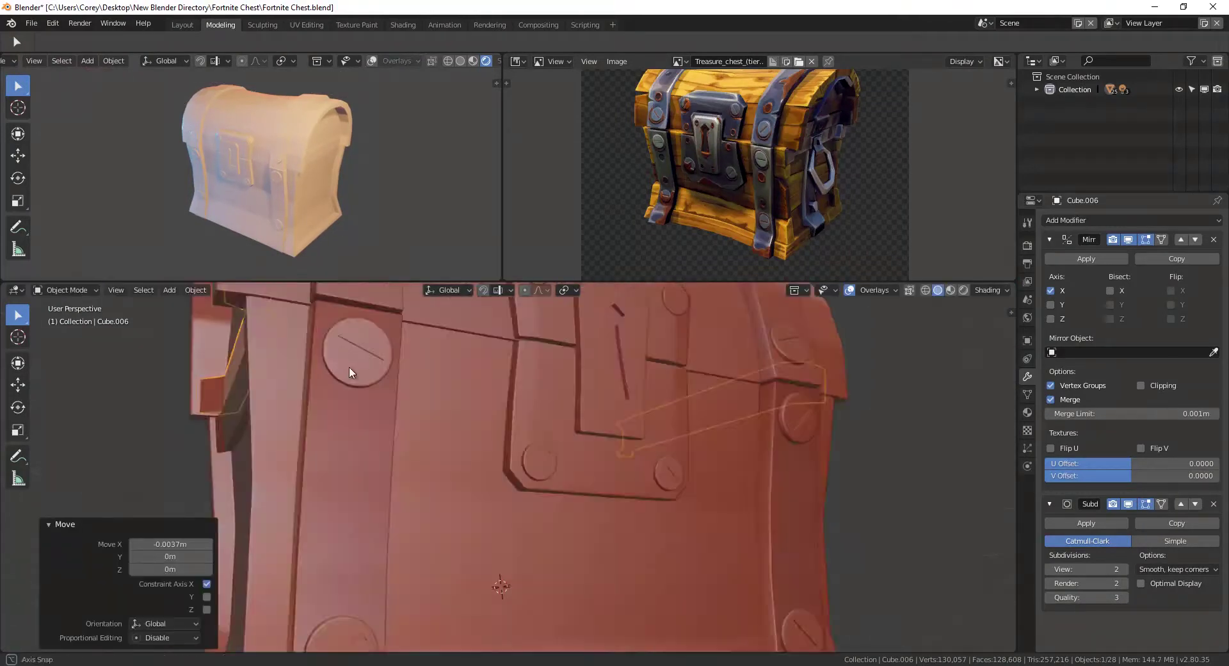
pyautogui.moveTo(349, 366); pyautogui.dragTo(225, 439, button='middle')
pyautogui.press('s')
pyautogui.click(512, 459)
# Move the hasp along X once more to fine-tune its position.
pyautogui.scroll(2, 431, 450)
pyautogui.moveTo(432, 450)
pyautogui.mouseDown(button='middle')
pyautogui.moveTo(481, 470)
pyautogui.moveTo(435, 470)
pyautogui.moveTo(667, 409)
pyautogui.moveTo(697, 570)
pyautogui.moveTo(559, 444)
pyautogui.mouseUp(button='middle')
pyautogui.press('g')
pyautogui.press('x')
pyautogui.click(414, 454)
# Add a new cube, Cube.008, and enter Edit Mode on it.
pyautogui.scroll(-4, 431, 471)
pyautogui.scroll(3, 478, 475)
pyautogui.hotkey('shift', 'a')
pyautogui.click(652, 439)
pyautogui.press('Tab')
# Flatten the cube into a thin plate and extrude it down the chest's side.
pyautogui.press('s')
pyautogui.press('1')
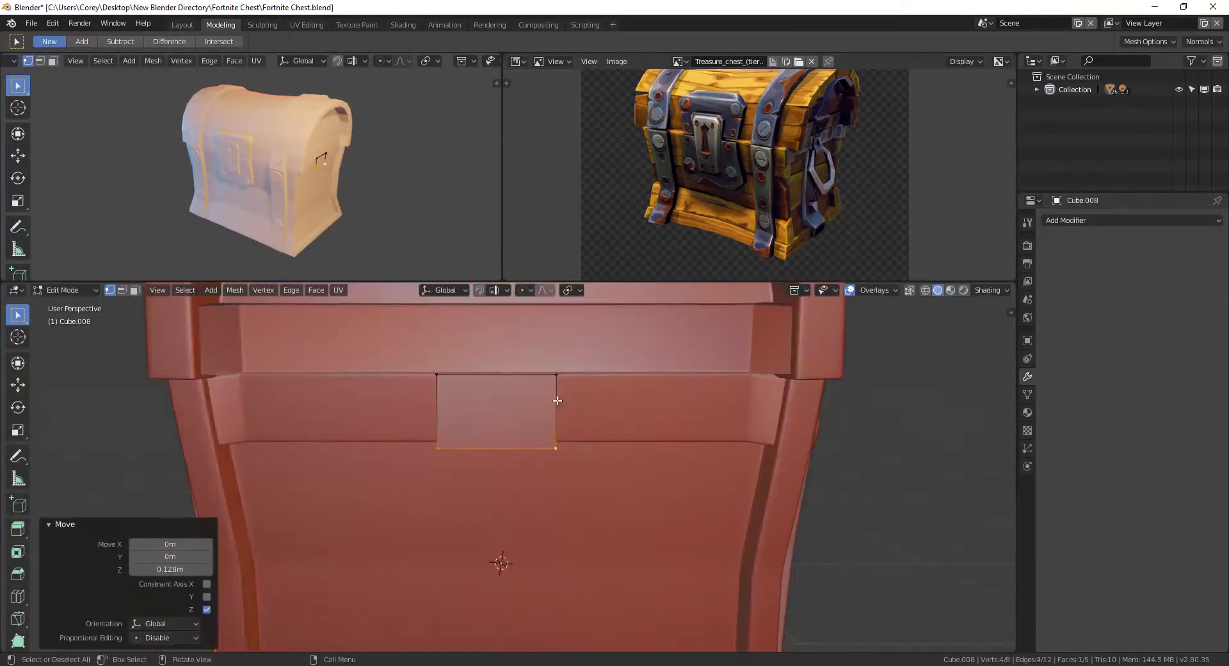
pyautogui.moveTo(558, 401); pyautogui.dragTo(719, 412, button='middle')
pyautogui.press('e')
pyautogui.click(719, 411)
pyautogui.press('KP_3')
pyautogui.press('e')
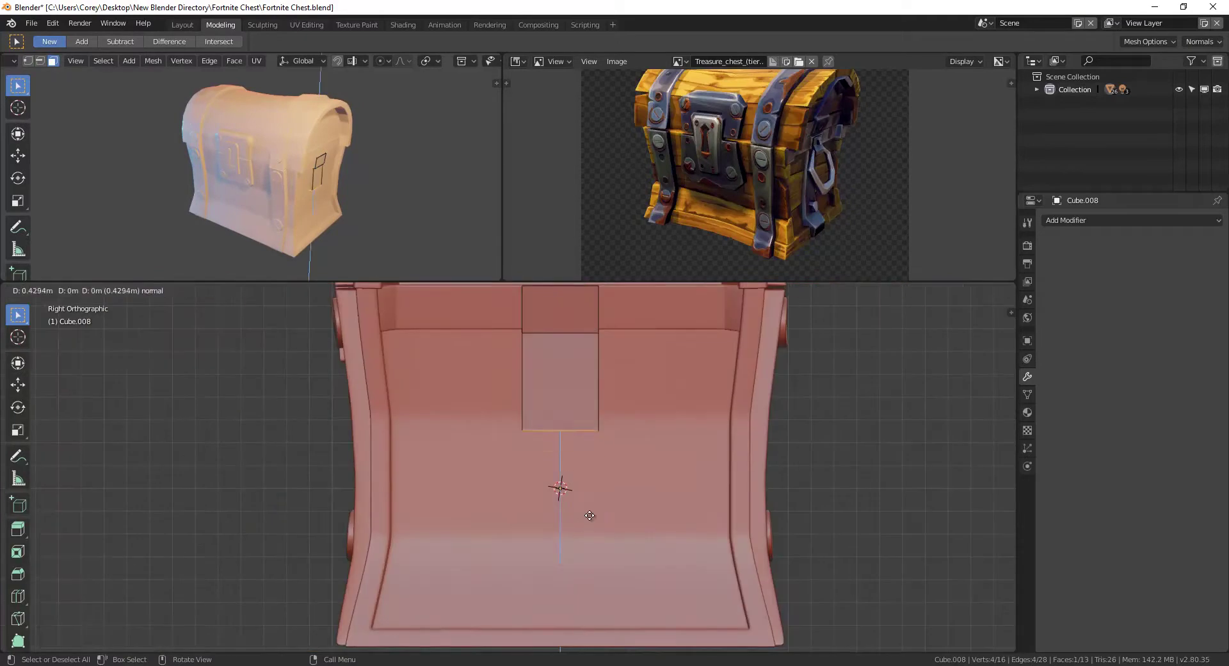
pyautogui.click(584, 648)
pyautogui.moveTo(585, 648); pyautogui.dragTo(613, 433, button='middle')
pyautogui.moveTo(759, 613); pyautogui.dragTo(708, 444, button='middle')
# Extrude the strip's end face further outward.
pyautogui.press('3')
pyautogui.press('e')
pyautogui.click(770, 554)
pyautogui.moveTo(769, 554)
pyautogui.mouseDown(button='middle')
pyautogui.moveTo(645, 530)
pyautogui.moveTo(788, 562)
pyautogui.moveTo(486, 351)
pyautogui.mouseUp(button='middle')
# Widen the whole strip along Y, then resize it along X.
pyautogui.press('3')
pyautogui.press('2')
pyautogui.press('a')
pyautogui.press('s')
pyautogui.press('y')
pyautogui.click(528, 481)
pyautogui.moveTo(529, 481)
pyautogui.mouseDown(button='middle')
pyautogui.moveTo(675, 521)
pyautogui.moveTo(603, 534)
pyautogui.moveTo(595, 498)
pyautogui.mouseUp(button='middle')
pyautogui.press('s')
pyautogui.press('x')
pyautogui.click(603, 534)
# Isolate the strap, add a loop cut near its top, and select faces.
pyautogui.press('Tab')
pyautogui.press('KP_Divide')
pyautogui.press('Tab')
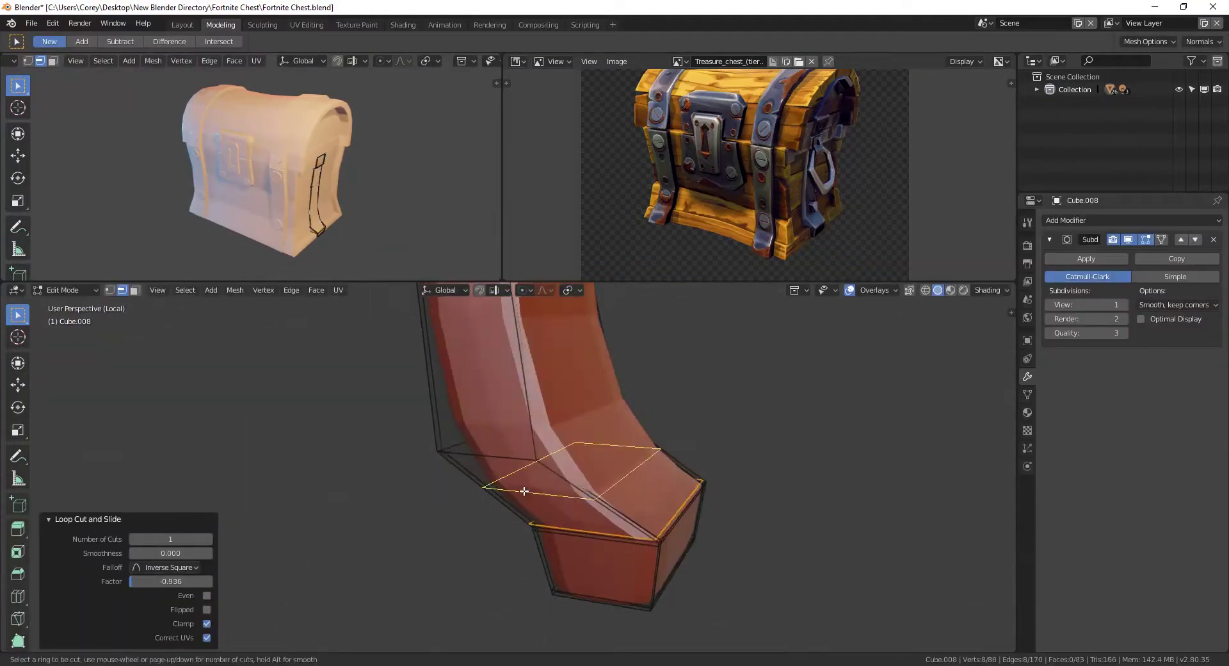
pyautogui.moveTo(581, 539); pyautogui.dragTo(625, 397, button='middle')
pyautogui.hotkey('ctrl', 'r')
pyautogui.moveTo(585, 466); pyautogui.dragTo(527, 354)
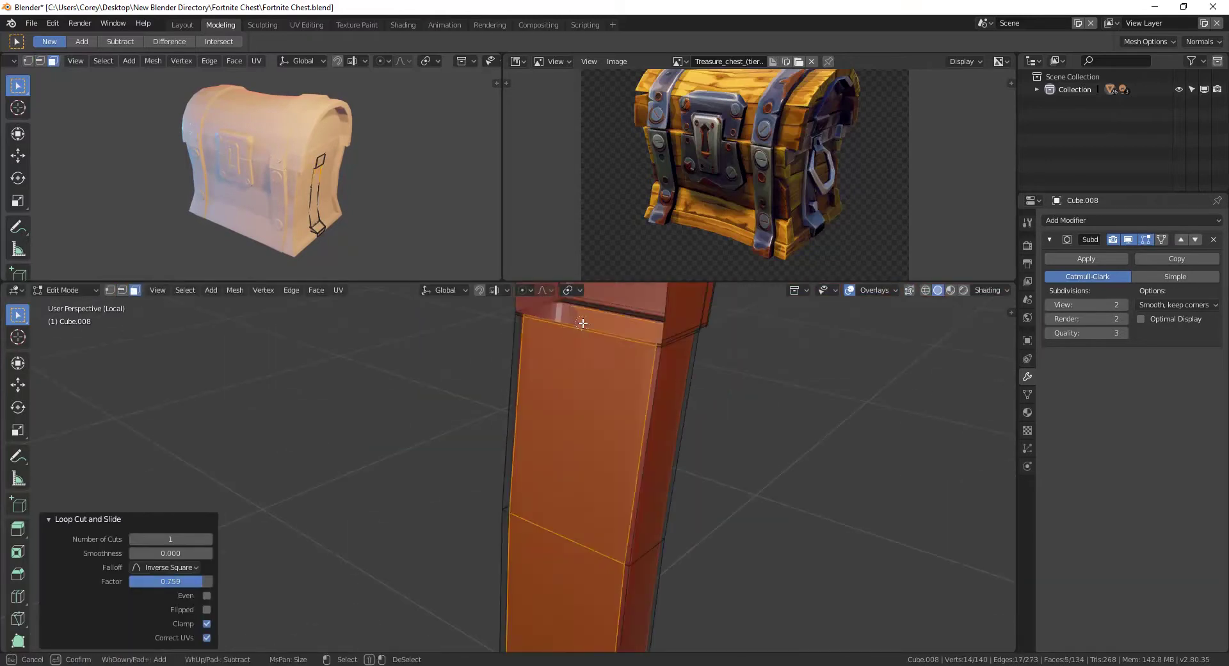
pyautogui.click(567, 330)
pyautogui.press('Return')
pyautogui.moveTo(567, 330)
pyautogui.mouseDown(button='middle')
pyautogui.moveTo(611, 437)
pyautogui.moveTo(537, 444)
pyautogui.mouseUp(button='middle')
# Delete the selected strap faces and add another loop cut.
pyautogui.press('x')
pyautogui.click(515, 525)
pyautogui.moveTo(726, 547); pyautogui.dragTo(653, 443, button='middle')
pyautogui.hotkey('ctrl', 'r')
pyautogui.moveTo(652, 443); pyautogui.dragTo(680, 490)
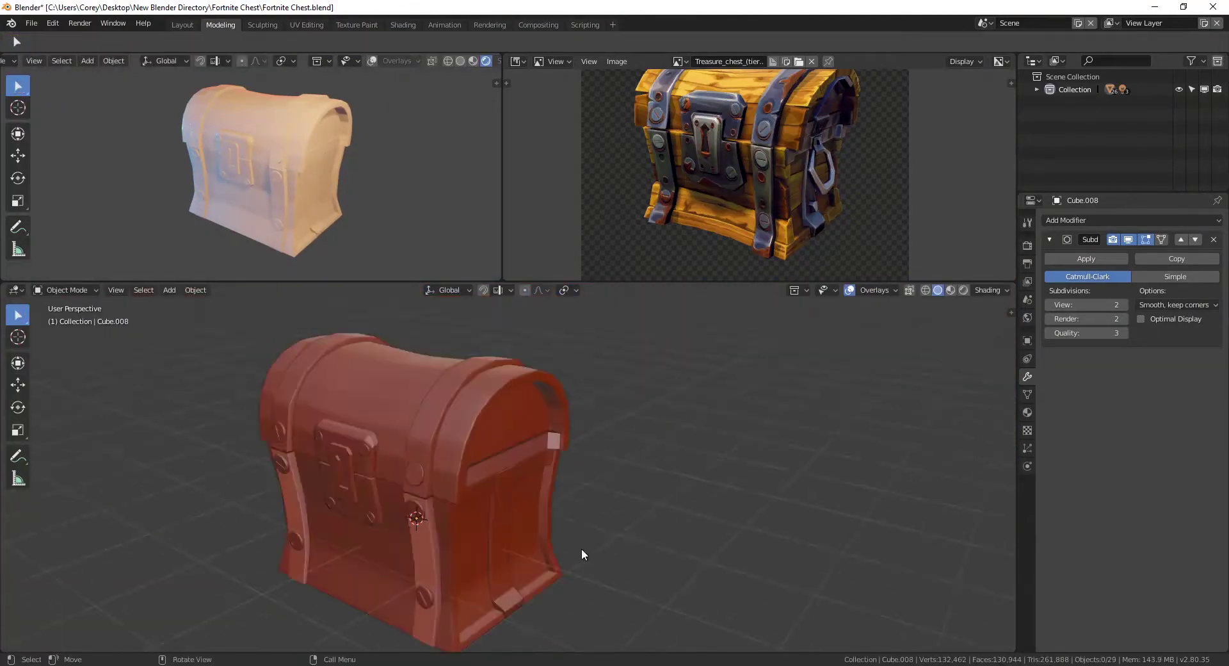
pyautogui.scroll(3, 576, 499)
# Add a new cube, Cube.010, over the chest.
pyautogui.moveTo(563, 442); pyautogui.dragTo(502, 520, button='middle')
pyautogui.rightClick(415, 514)
pyautogui.click(422, 576)
pyautogui.moveTo(422, 576)
pyautogui.mouseDown(button='middle')
pyautogui.moveTo(502, 534)
pyautogui.moveTo(600, 524)
pyautogui.mouseUp(button='middle')
pyautogui.scroll(3, 504, 447)
pyautogui.scroll(-3, 564, 478)
pyautogui.moveTo(565, 477); pyautogui.dragTo(655, 445, button='middle')
pyautogui.hotkey('shift', 'r')
# Shrink Cube.010 and select its top face in Edit Mode.
pyautogui.press('s')
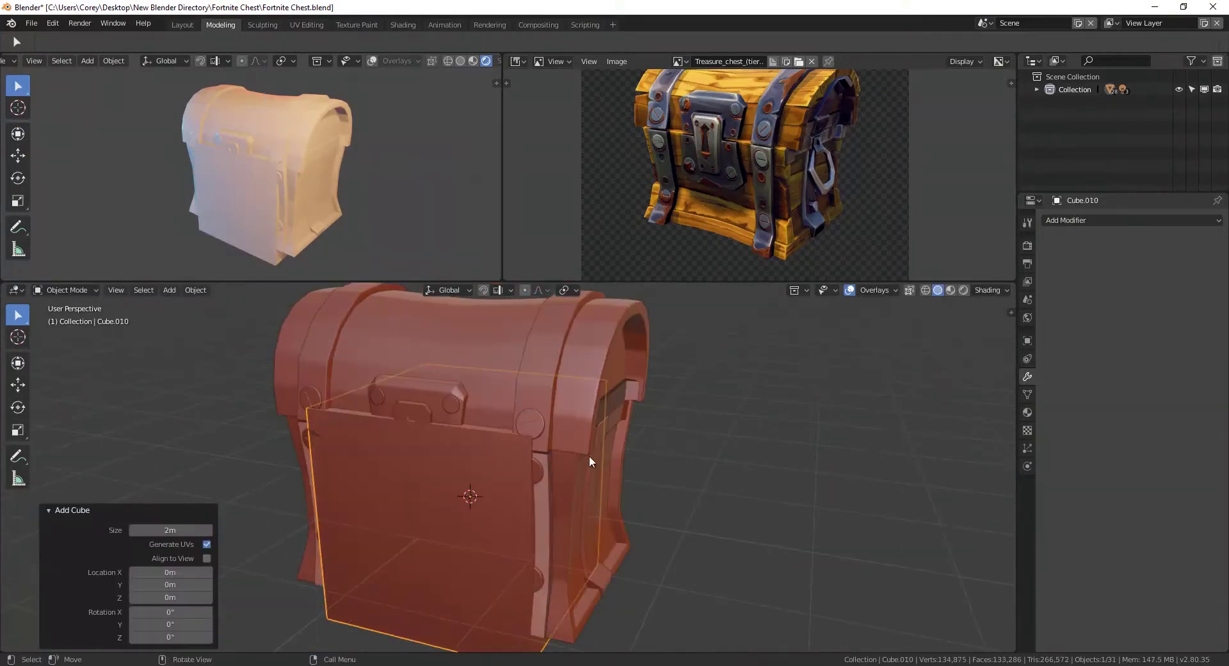
pyautogui.click(618, 440)
pyautogui.press('Tab')
pyautogui.click(135, 290)
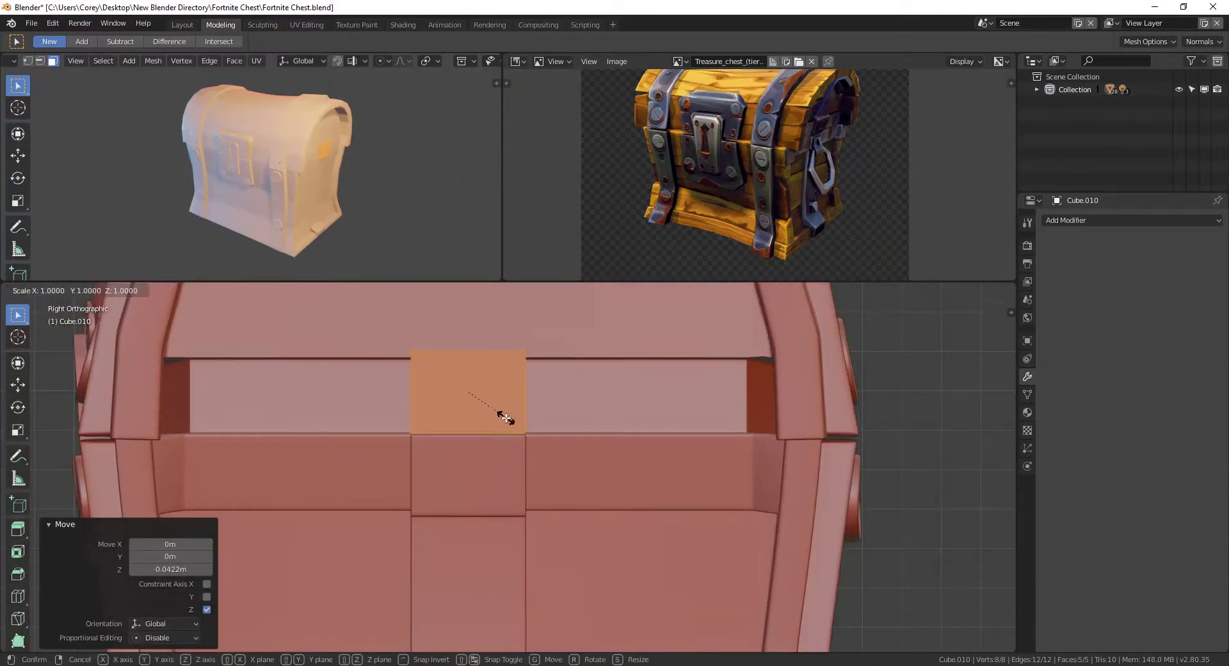
# Extrude the face upward and rotate it to follow the lid's curve.
pyautogui.moveTo(509, 417)
pyautogui.mouseDown(button='middle')
pyautogui.moveTo(601, 424)
pyautogui.moveTo(586, 378)
pyautogui.mouseUp(button='middle')
pyautogui.press('g')
pyautogui.press('x')
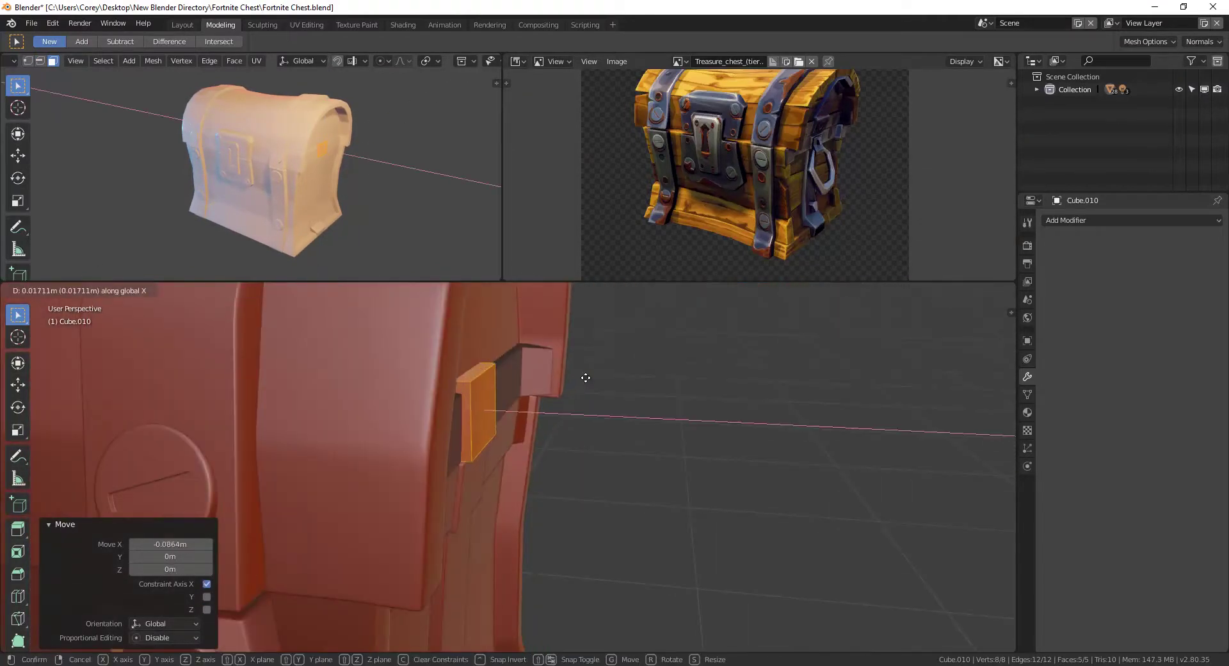
pyautogui.press('Escape')
pyautogui.press('e')
pyautogui.click(316, 534)
pyautogui.press('KP_3')
pyautogui.press('r')
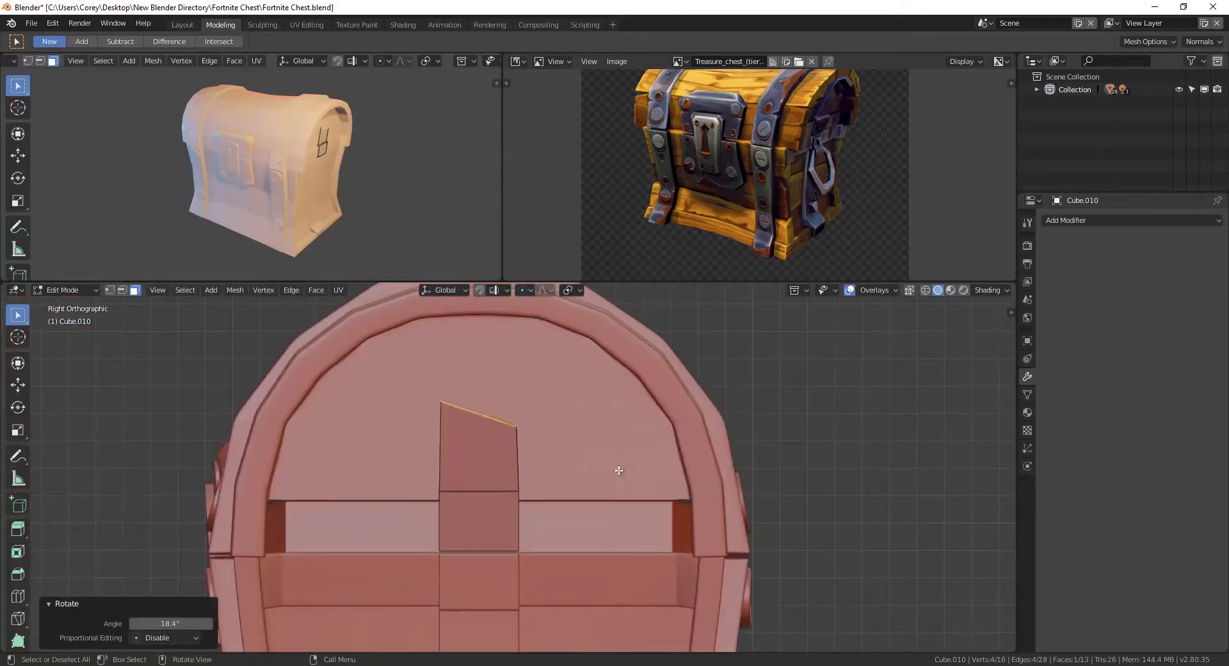
pyautogui.click(556, 381)
pyautogui.moveTo(556, 381); pyautogui.dragTo(528, 368, button='middle')
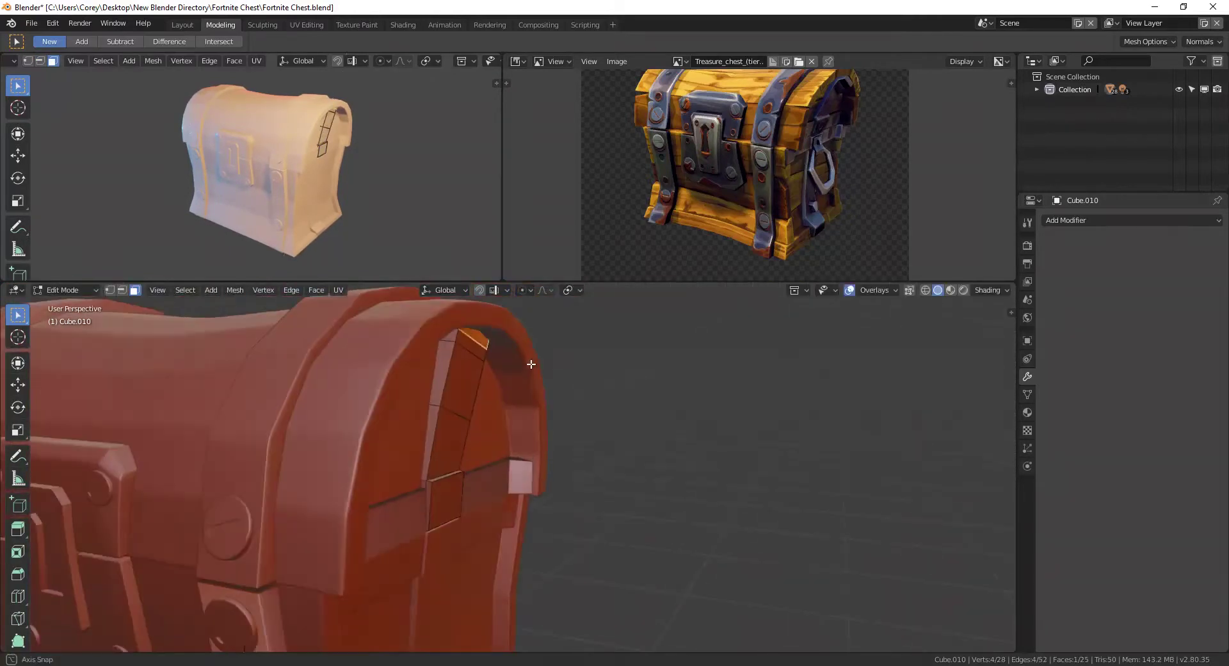
pyautogui.hotkey('alt', 'a')
# Add a loop cut near the strap top and move the top edge loop.
pyautogui.moveTo(529, 368)
pyautogui.mouseDown(button='middle')
pyautogui.moveTo(425, 380)
pyautogui.moveTo(503, 354)
pyautogui.moveTo(417, 323)
pyautogui.mouseUp(button='middle')
pyautogui.keyDown('alt'); pyautogui.click(424, 379); pyautogui.keyUp('alt')
pyautogui.hotkey('ctrl', 'r')
pyautogui.click(468, 360)
pyautogui.keyDown('alt'); pyautogui.keyDown('shift'); pyautogui.click(410, 357); pyautogui.keyUp('shift'); pyautogui.keyUp('alt')
pyautogui.click(494, 418)
pyautogui.scroll(1, 442, 354)
pyautogui.press('g')
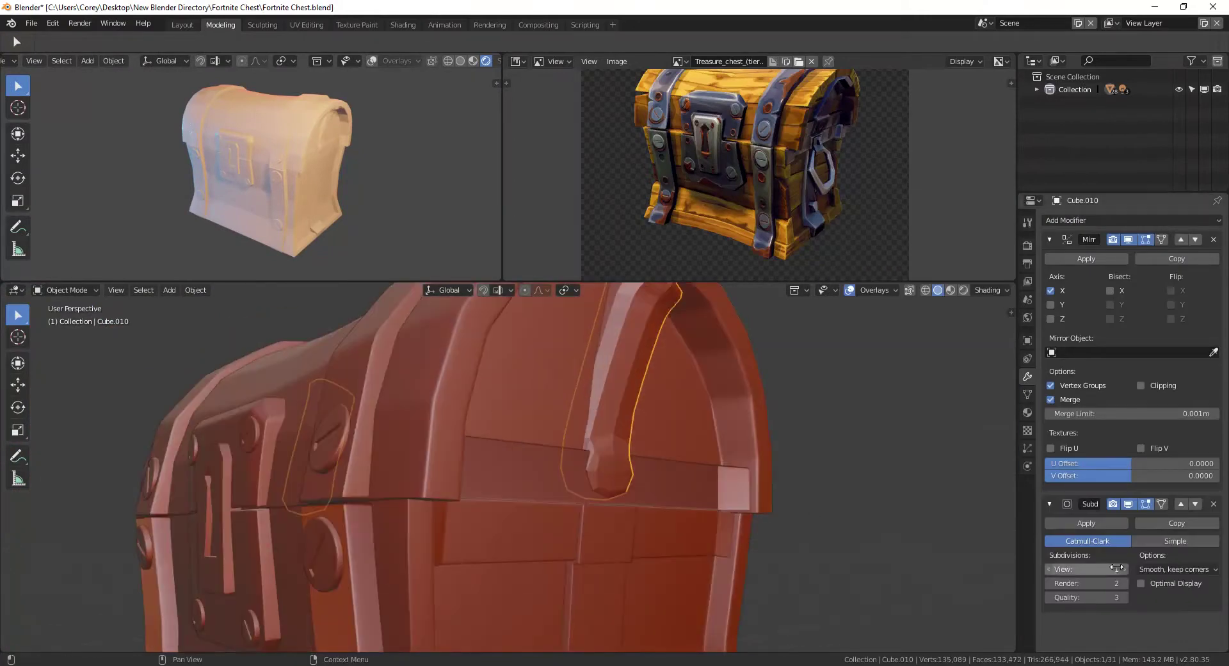
# Raise the strap's smoothing to level 2 and slide its edges to fit the lid.
pyautogui.hotkey('ctrl', '2')
pyautogui.press('KP_Divide')
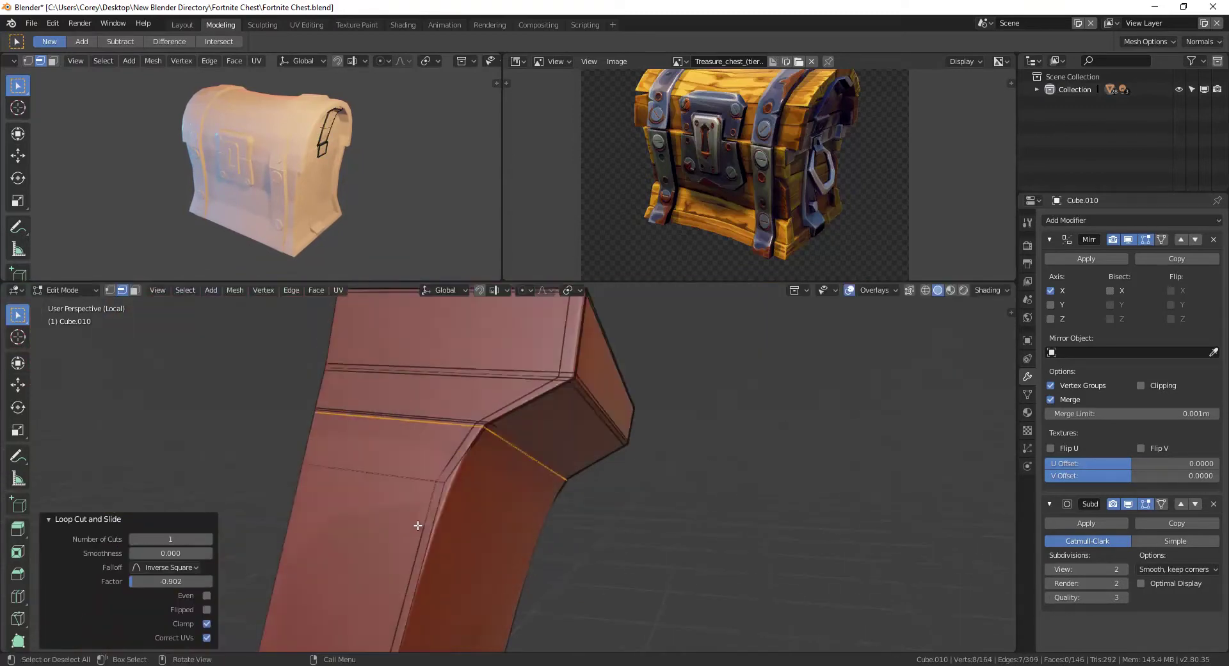
pyautogui.click(441, 495)
pyautogui.press('KP_Divide')
pyautogui.moveTo(487, 440)
pyautogui.mouseDown(button='middle')
pyautogui.moveTo(632, 363)
pyautogui.moveTo(672, 460)
pyautogui.mouseUp(button='middle')
pyautogui.click(622, 474)
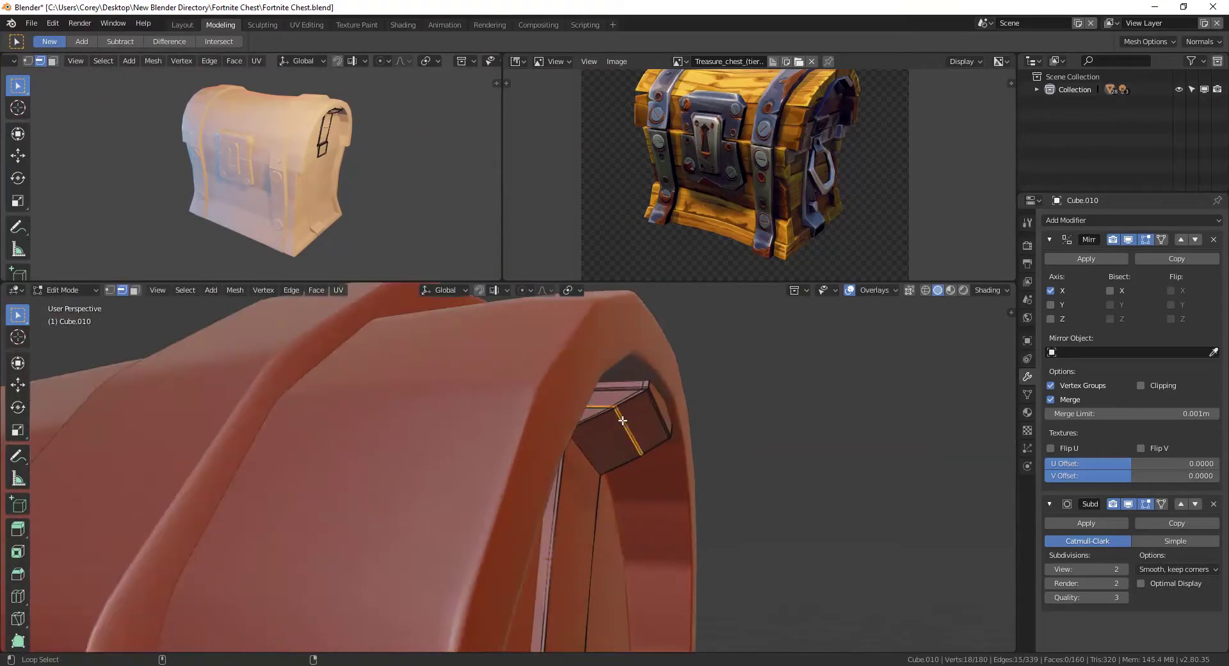
pyautogui.press('Tab')
pyautogui.scroll(-5, 370, 470)
pyautogui.moveTo(370, 470)
pyautogui.mouseDown(button='middle')
pyautogui.moveTo(575, 403)
pyautogui.moveTo(509, 440)
pyautogui.moveTo(594, 470)
pyautogui.mouseUp(button='middle')
# Add the hinge cylinder and trackball-rotate a bolt slightly.
pyautogui.click(648, 489)
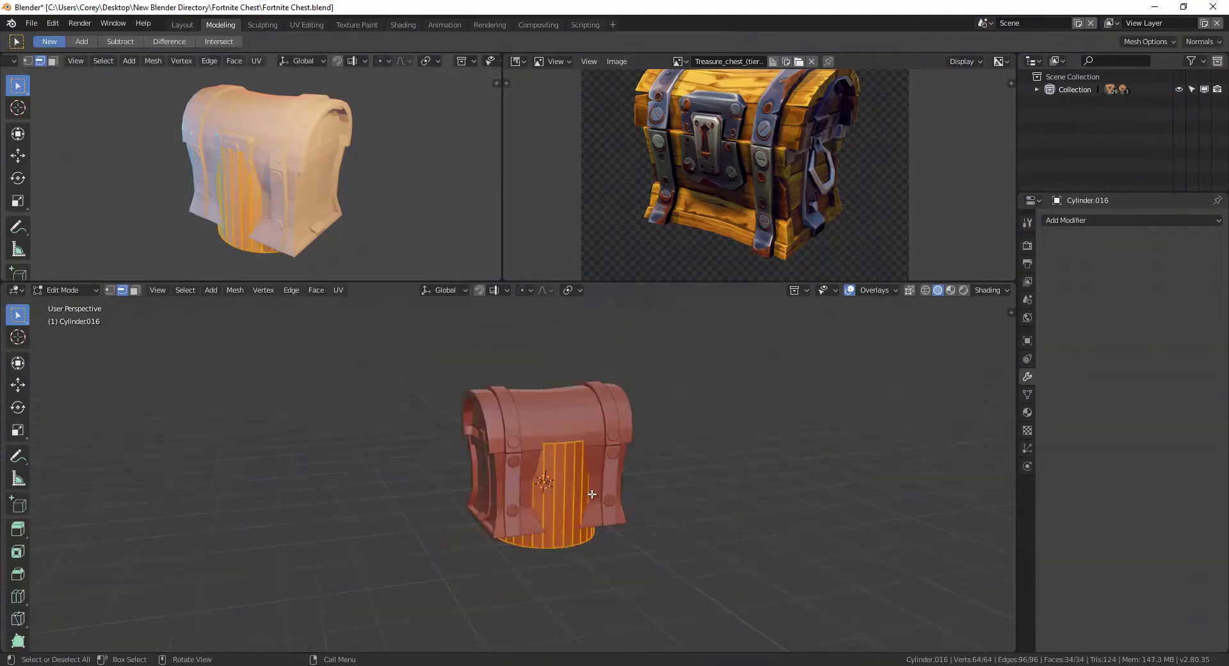
pyautogui.press('Tab')
pyautogui.moveTo(477, 491)
pyautogui.mouseDown(button='middle')
pyautogui.moveTo(576, 448)
pyautogui.moveTo(832, 416)
pyautogui.mouseUp(button='middle')
pyautogui.scroll(4, 576, 448)
pyautogui.click(857, 413)
pyautogui.press('r')
pyautogui.press('r')
pyautogui.click(882, 445)
# Remove the hinge cylinder's Subdivision modifier and extrude its end cap.
pyautogui.moveTo(793, 461)
pyautogui.mouseDown(button='middle')
pyautogui.moveTo(640, 448)
pyautogui.moveTo(536, 482)
pyautogui.moveTo(781, 447)
pyautogui.moveTo(624, 496)
pyautogui.moveTo(736, 448)
pyautogui.moveTo(640, 460)
pyautogui.moveTo(704, 467)
pyautogui.moveTo(786, 514)
pyautogui.mouseUp(button='middle')
pyautogui.click(624, 496)
pyautogui.click(1214, 239)
pyautogui.press('Tab')
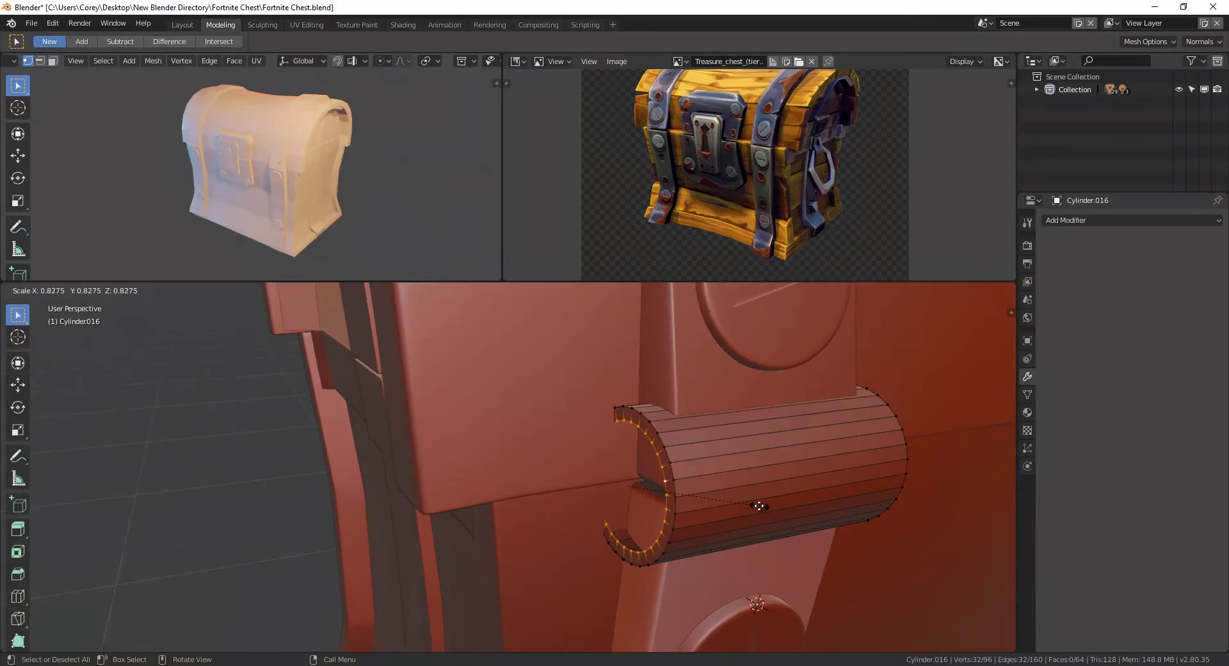
pyautogui.click(669, 494)
pyautogui.moveTo(669, 494)
pyautogui.mouseDown(button='middle')
pyautogui.moveTo(781, 482)
pyautogui.moveTo(617, 501)
pyautogui.mouseUp(button='middle')
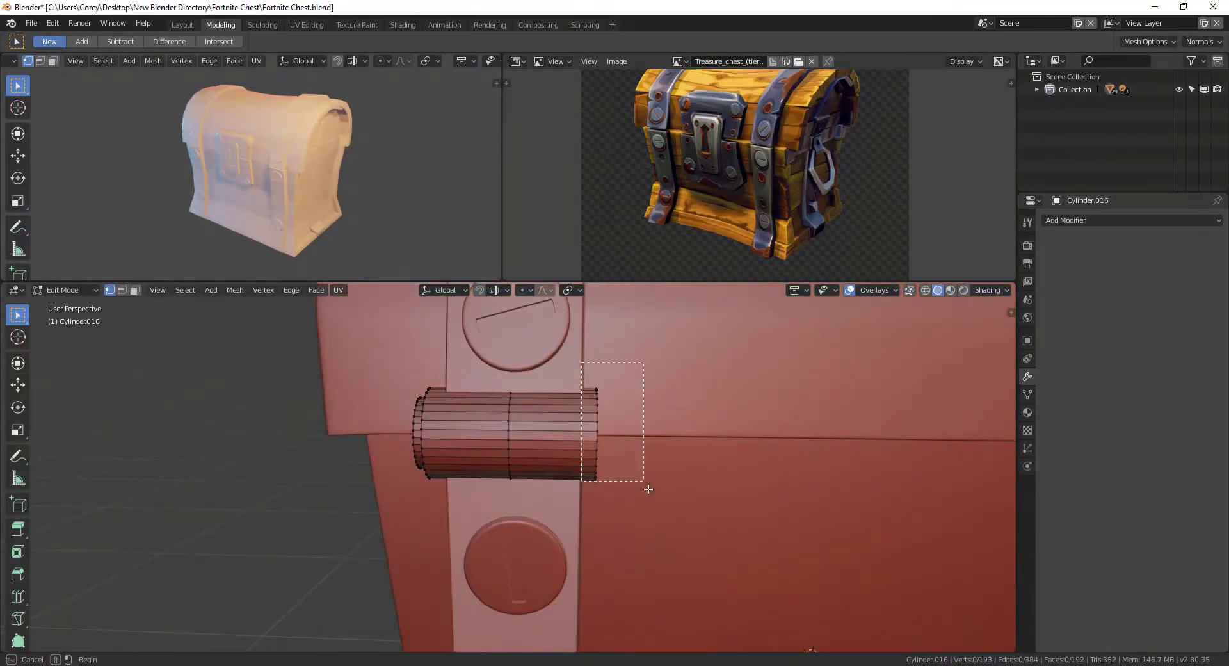
pyautogui.press('KP_Divide')
# Set the hinge cylinder's origin to the 3D cursor.
pyautogui.rightClick(634, 554)
pyautogui.press('Tab')
pyautogui.moveTo(696, 518); pyautogui.dragTo(659, 460, button='middle')
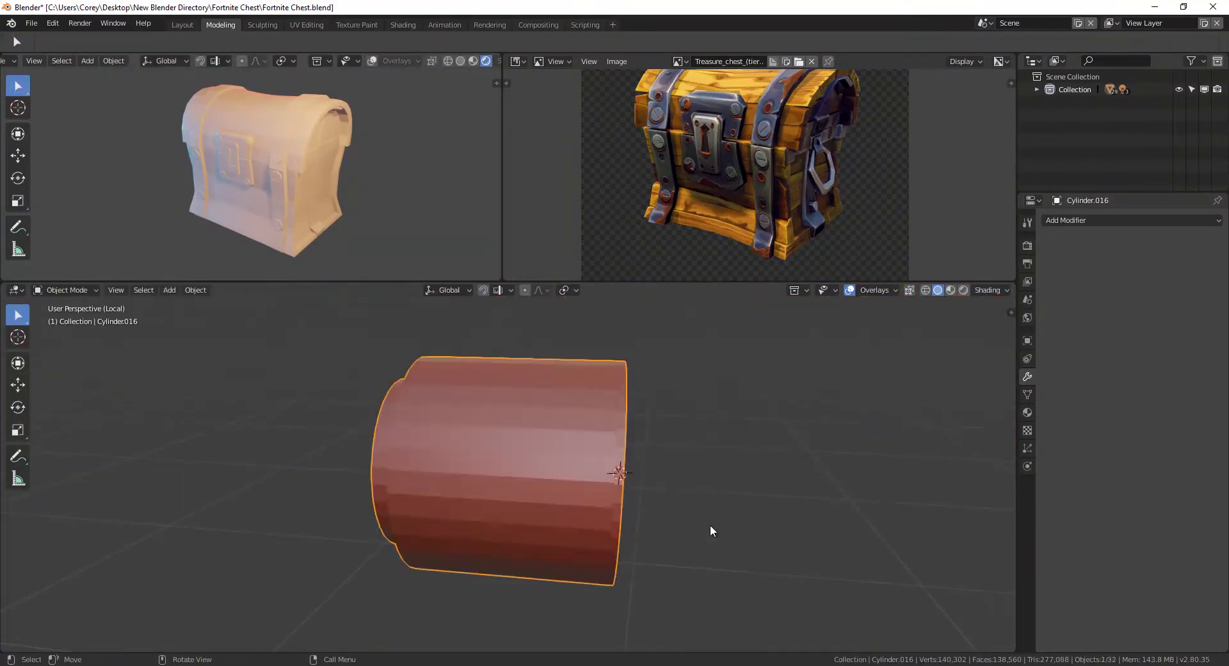
pyautogui.rightClick(708, 424)
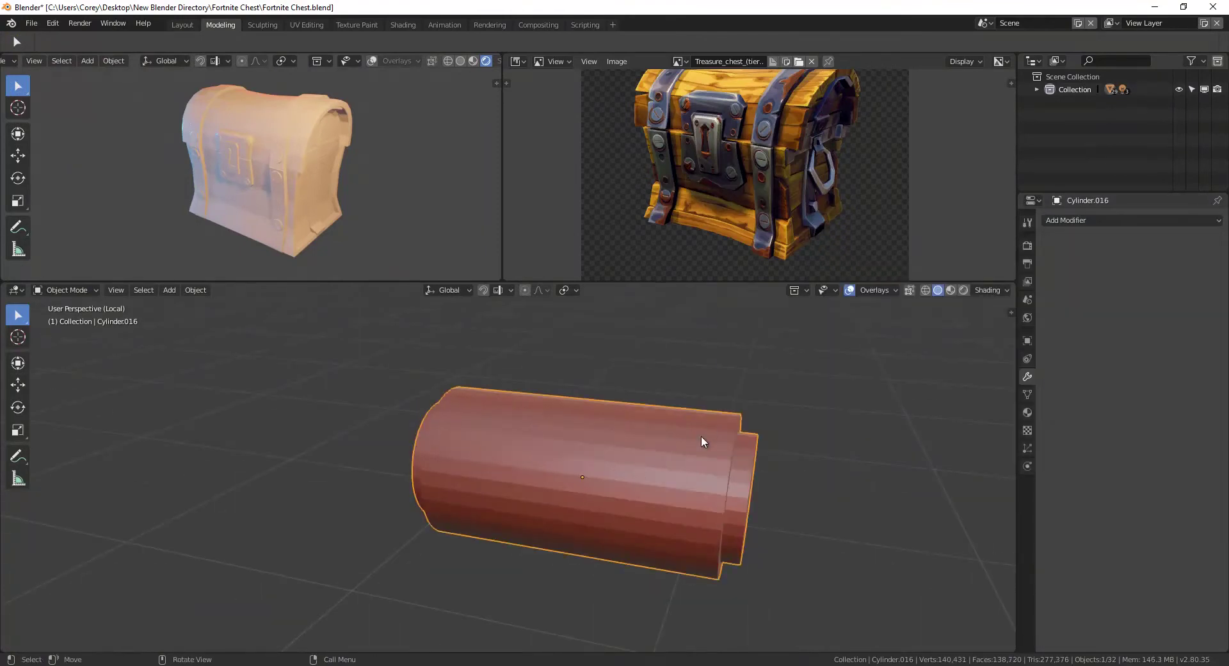
pyautogui.press('KP_Divide')
# Re-add Subdivision Surface to the hinge and add loop cuts near its ends.
pyautogui.press('Tab')
pyautogui.click(1129, 220)
pyautogui.click(973, 425)
pyautogui.hotkey('ctrl', 'r')
pyautogui.click(496, 503)
pyautogui.hotkey('ctrl', 'r')
pyautogui.click(499, 461)
pyautogui.moveTo(499, 460)
pyautogui.mouseDown(button='middle')
pyautogui.moveTo(559, 456)
pyautogui.moveTo(529, 453)
pyautogui.mouseUp(button='middle')
pyautogui.hotkey('ctrl', 'r')
pyautogui.click(316, 472)
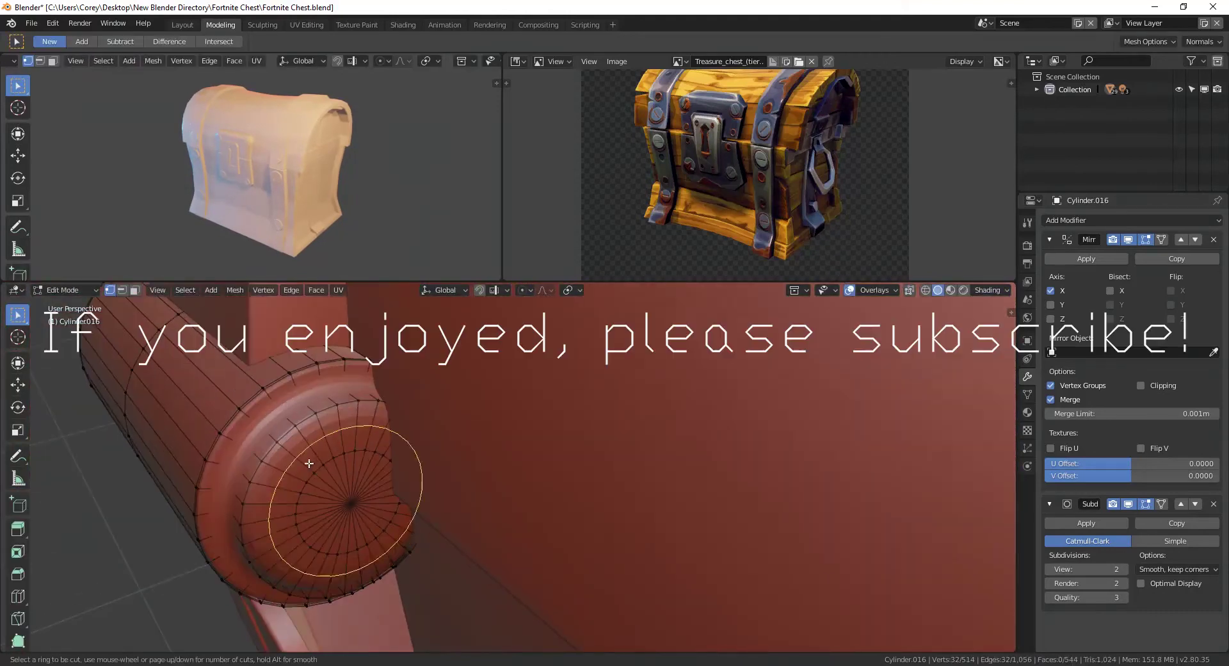